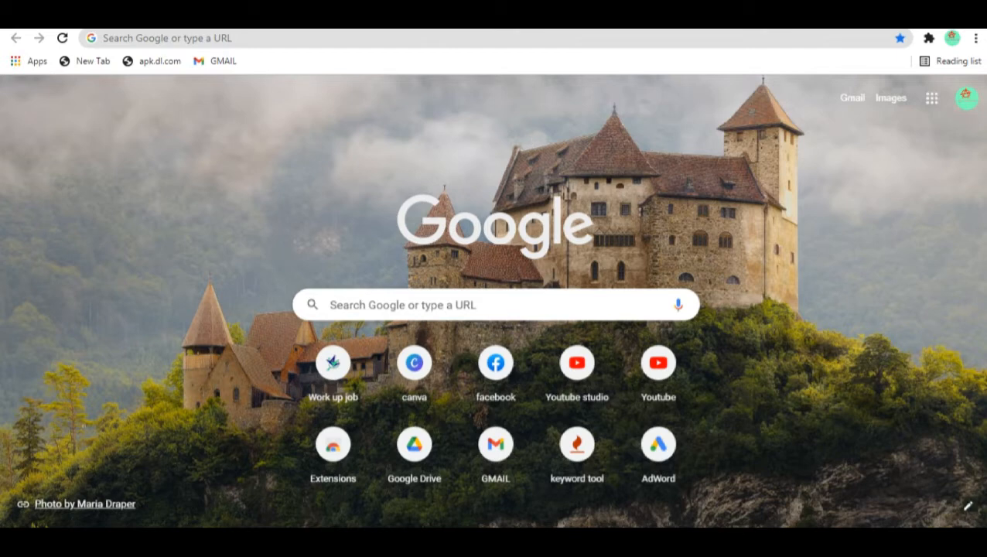
# Step: Open Canva, search for "poster" and create a blank Poster design of 42 × 59.4 cm
pyautogui.click(77, 18)
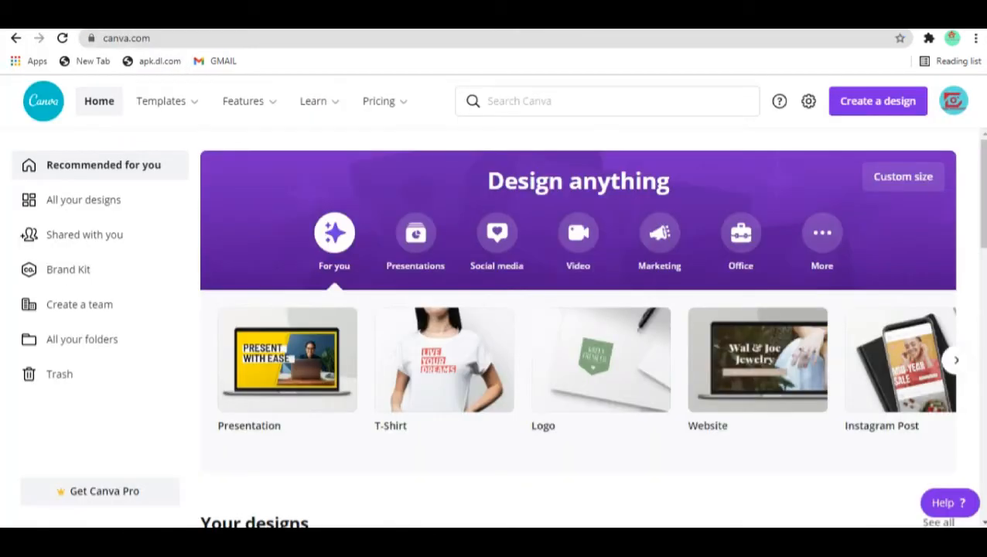
pyautogui.click(558, 100)
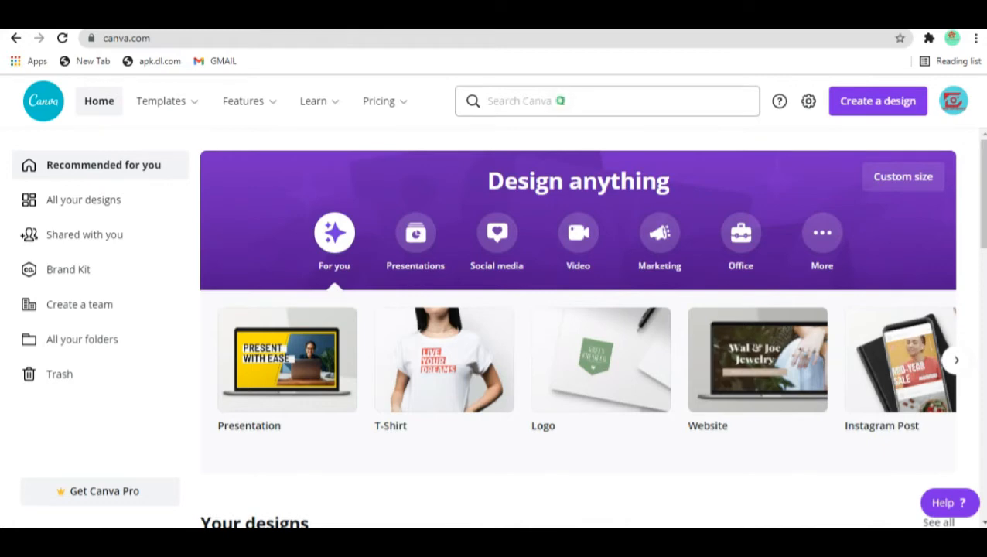
pyautogui.click(562, 102)
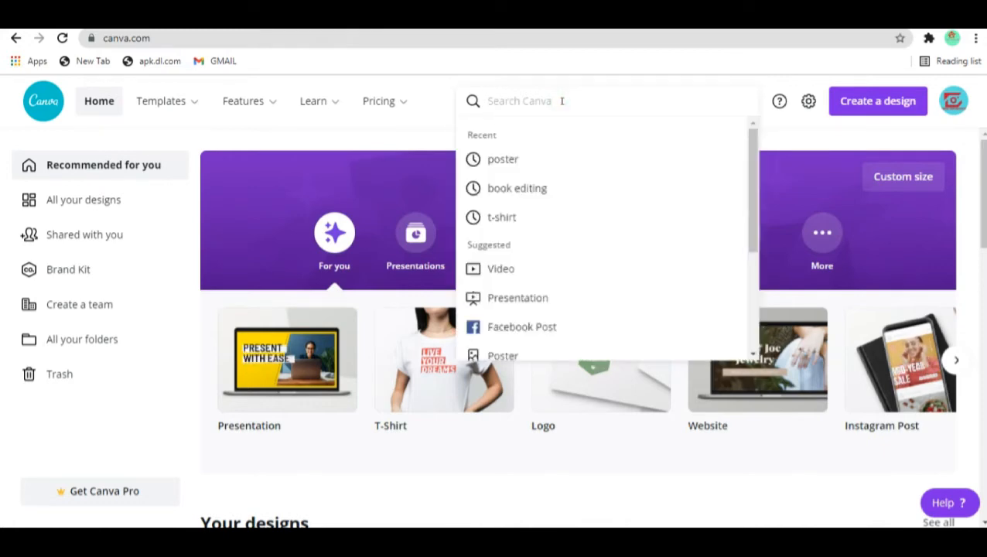
pyautogui.write('poster')
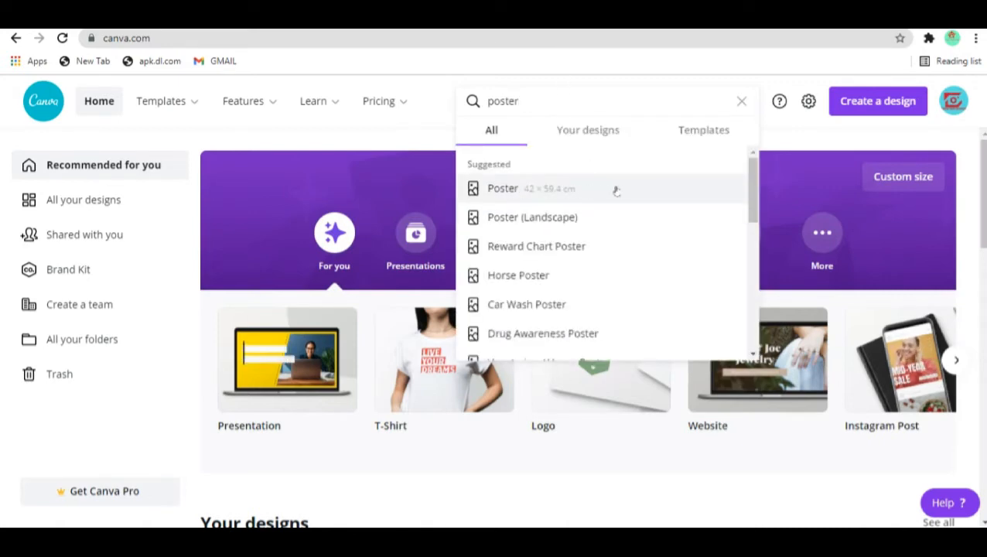
pyautogui.click(616, 190)
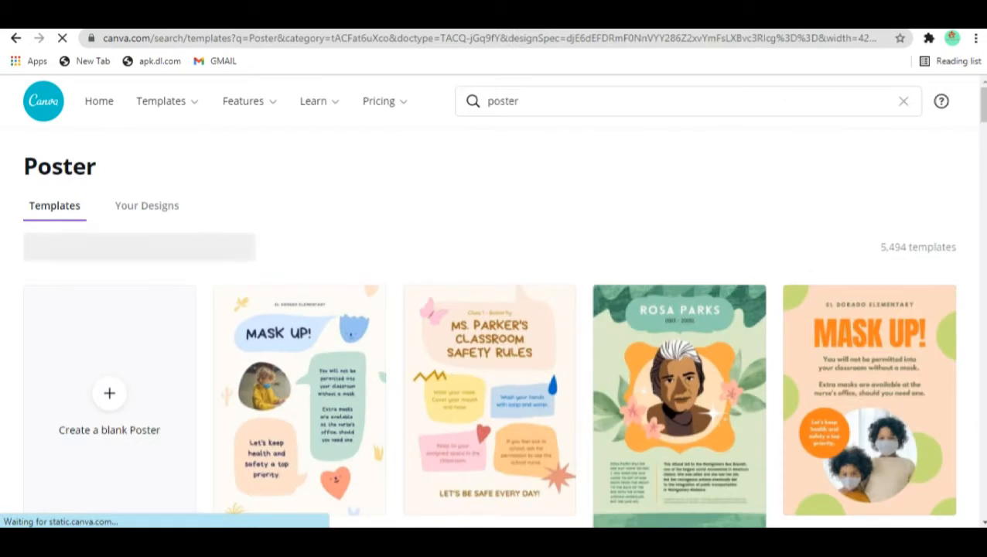
pyautogui.click(110, 405)
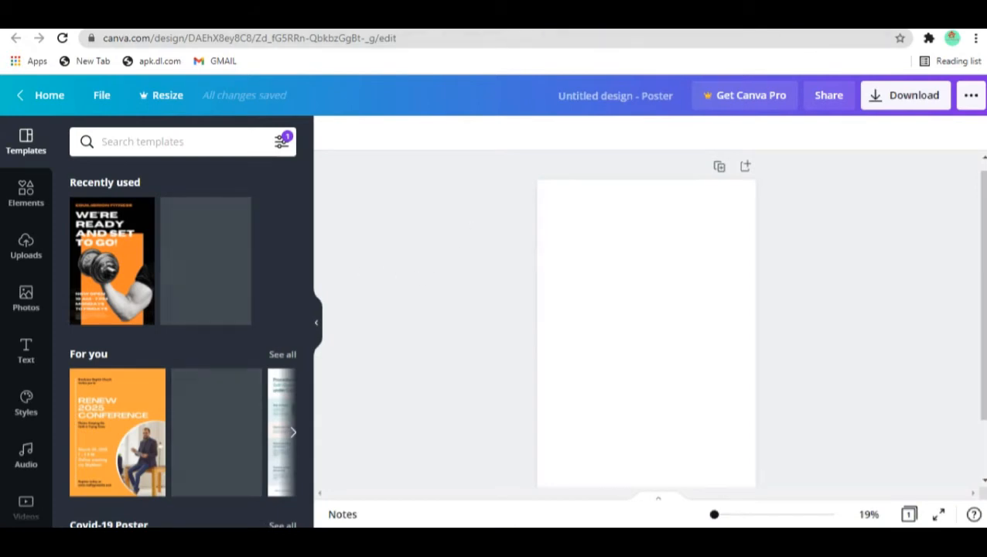
# Step: Search the photo library for "forest"
pyautogui.click(26, 293)
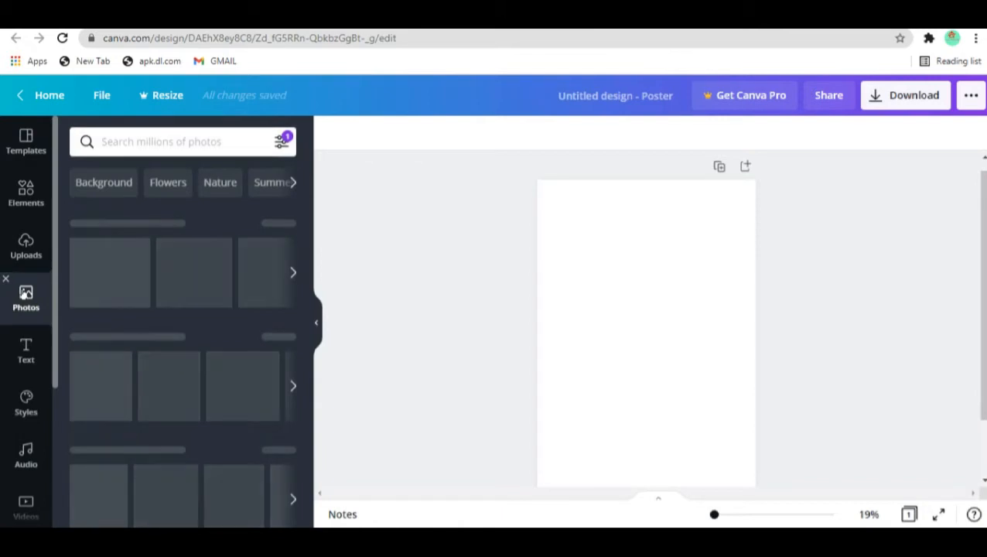
pyautogui.click(212, 144)
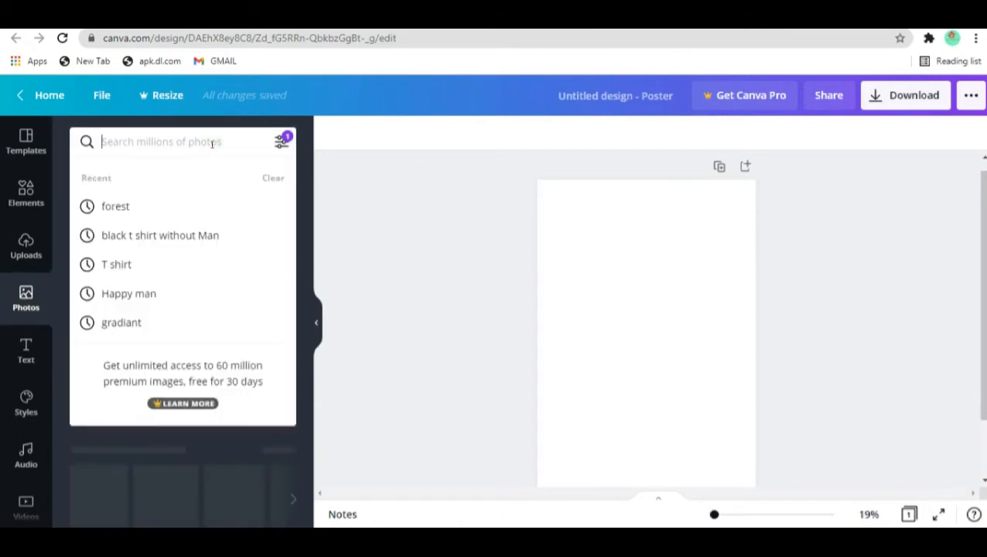
pyautogui.write('for')
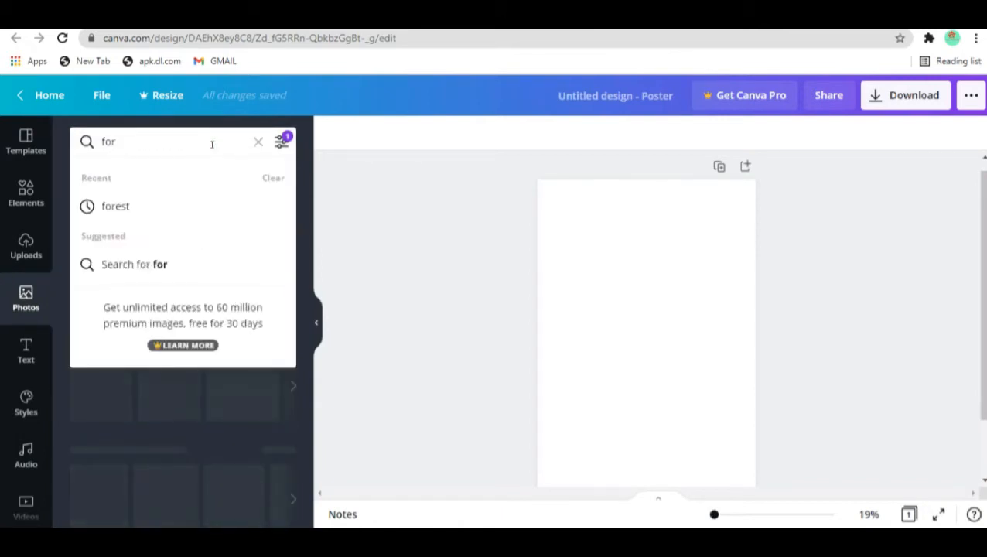
pyautogui.write('est')
pyautogui.press('Return')
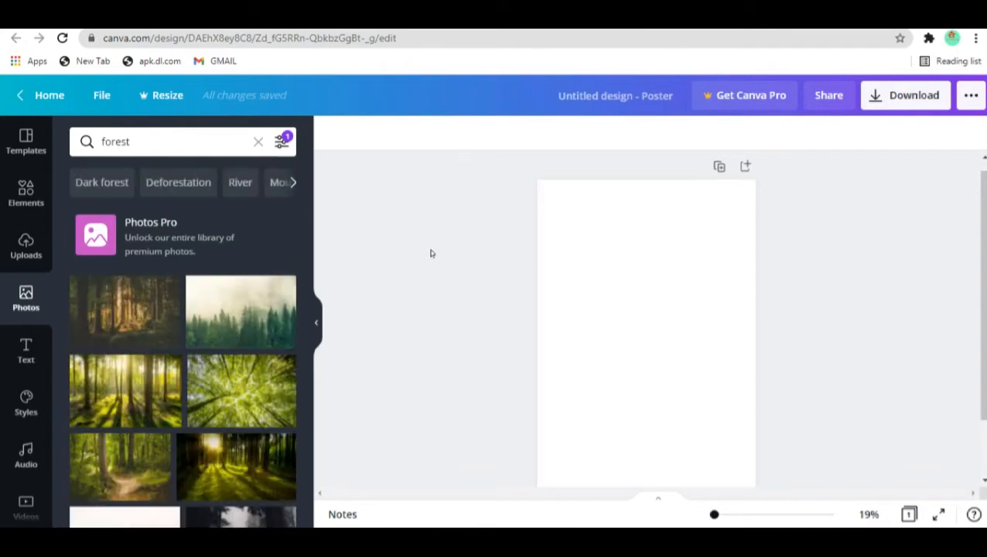
# Step: Add the photo of orange-lit treetops with a flock of birds and set it as the poster's background
pyautogui.scroll(-1, 233, 292)
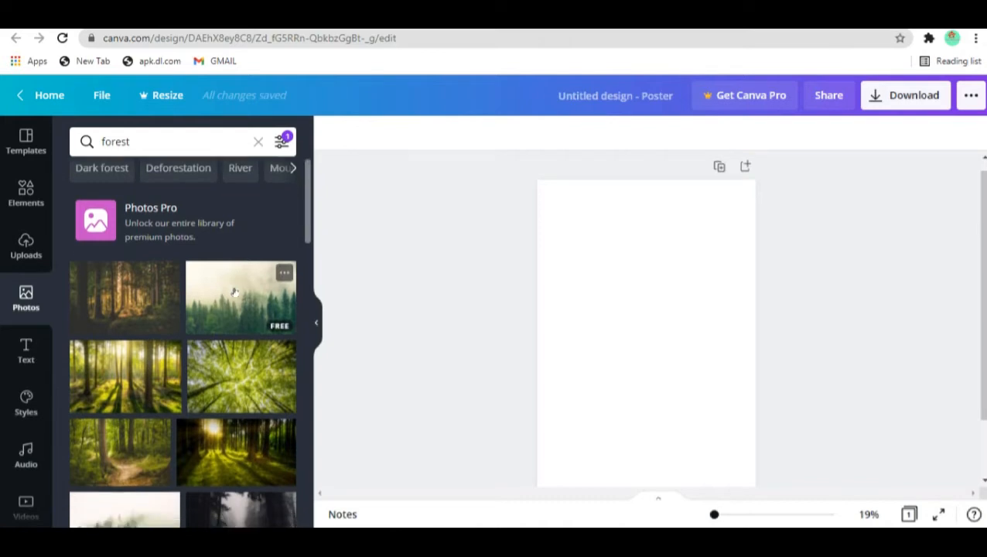
pyautogui.scroll(-5, 234, 291)
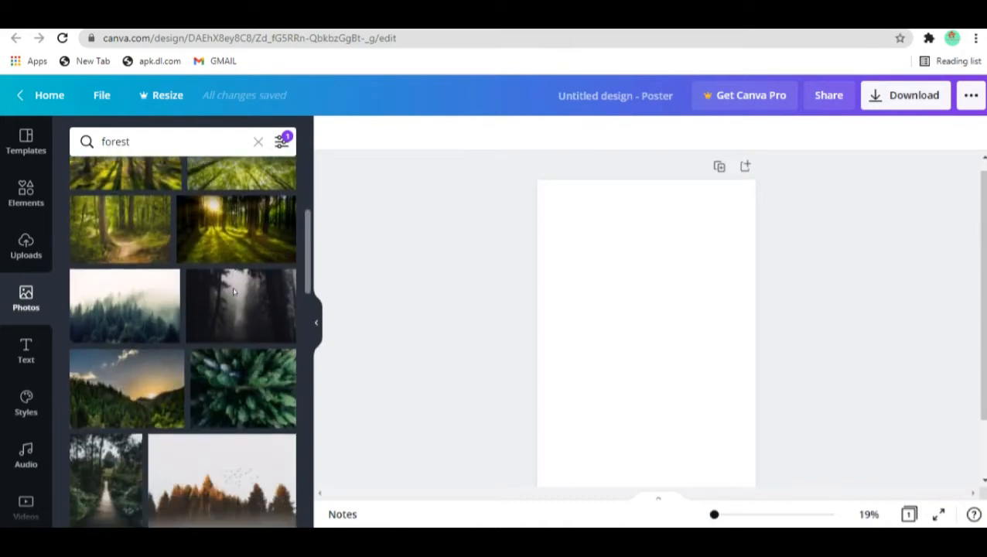
pyautogui.scroll(-4, 234, 291)
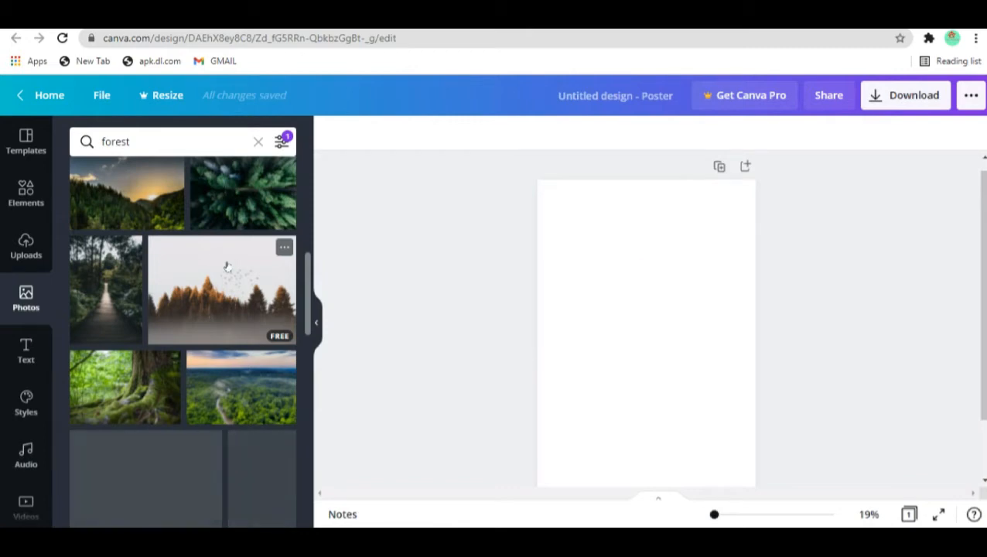
pyautogui.click(227, 266)
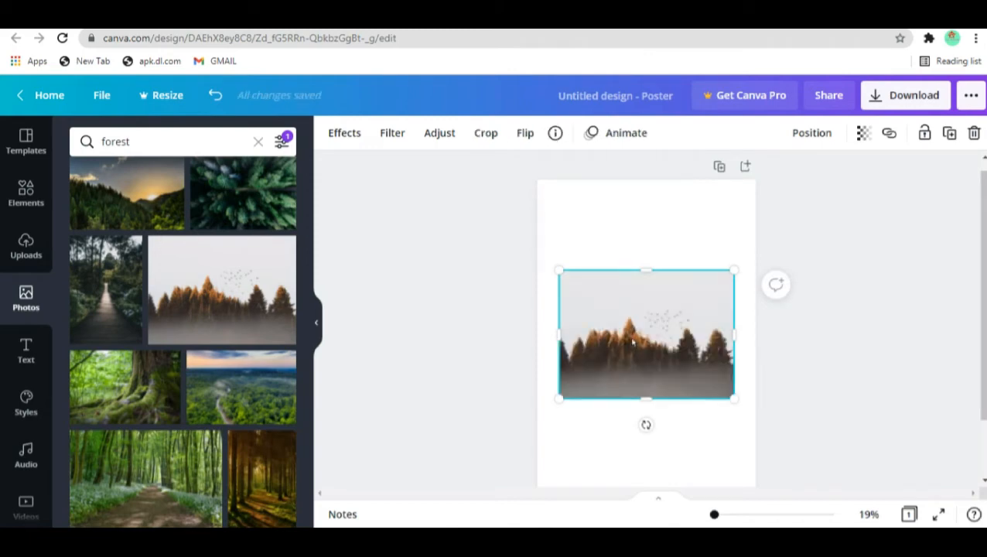
pyautogui.rightClick(633, 341)
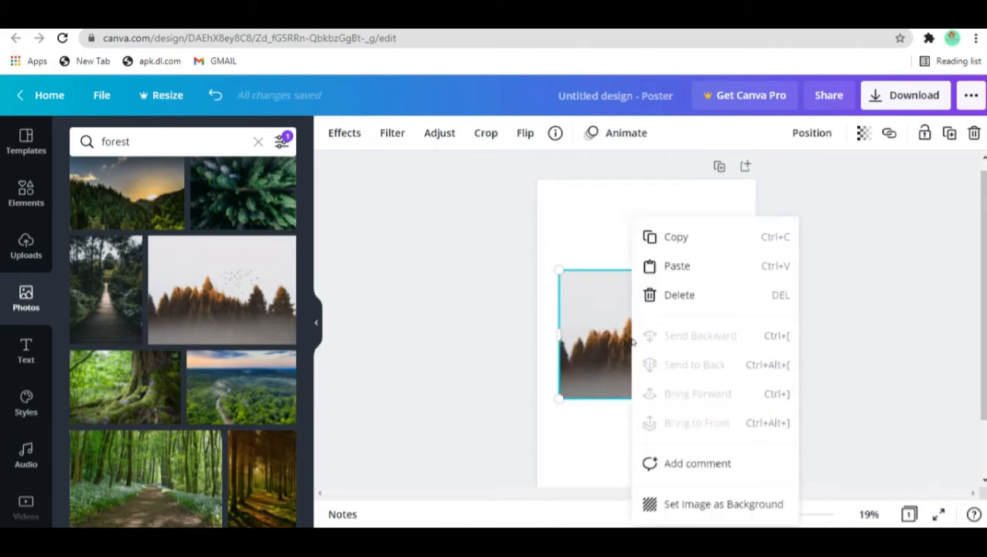
pyautogui.click(690, 505)
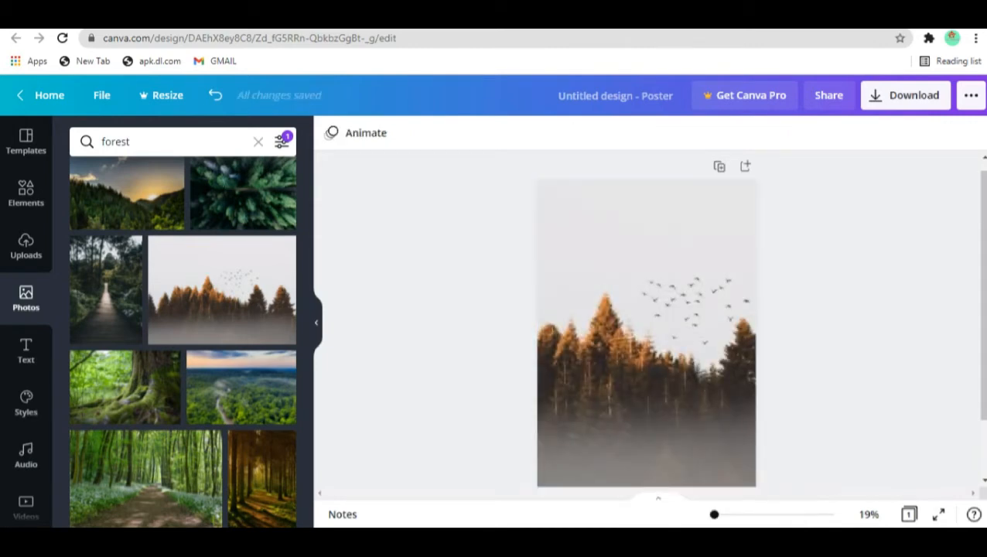
pyautogui.scroll(6, 183, 341)
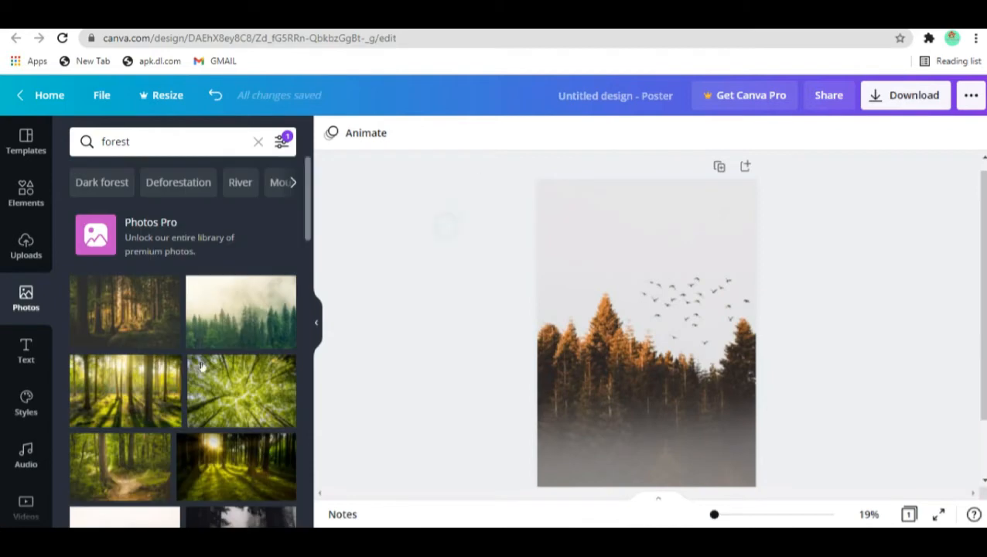
# Step: Add a heading reading "Celebrate Your" and place it centred at the top of the poster
pyautogui.click(25, 347)
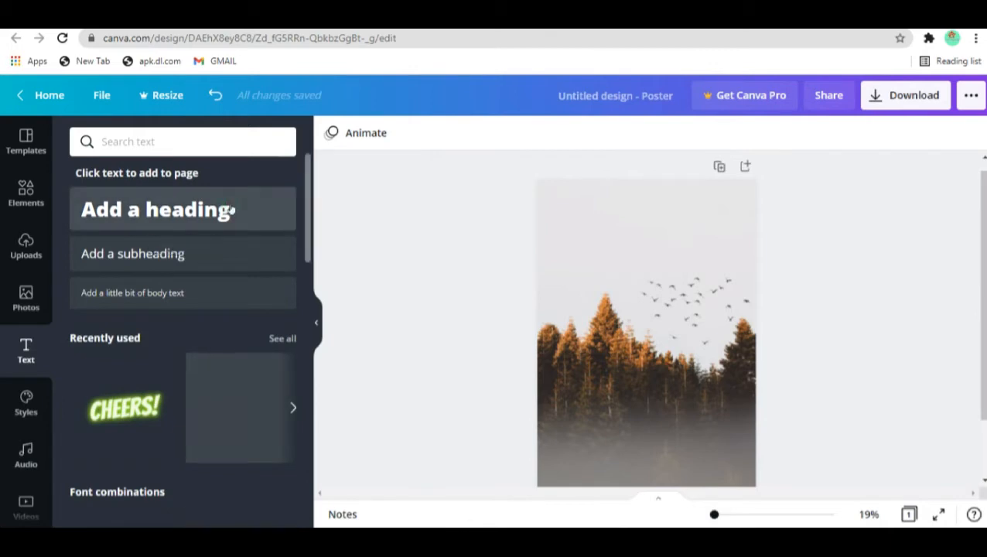
pyautogui.click(232, 210)
pyautogui.press('BackSpace')
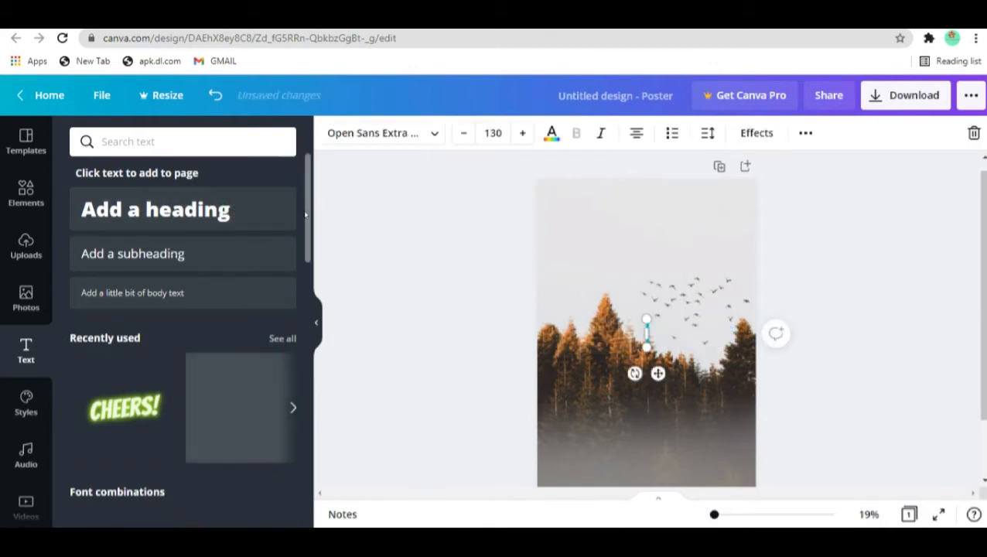
pyautogui.write('Ce')
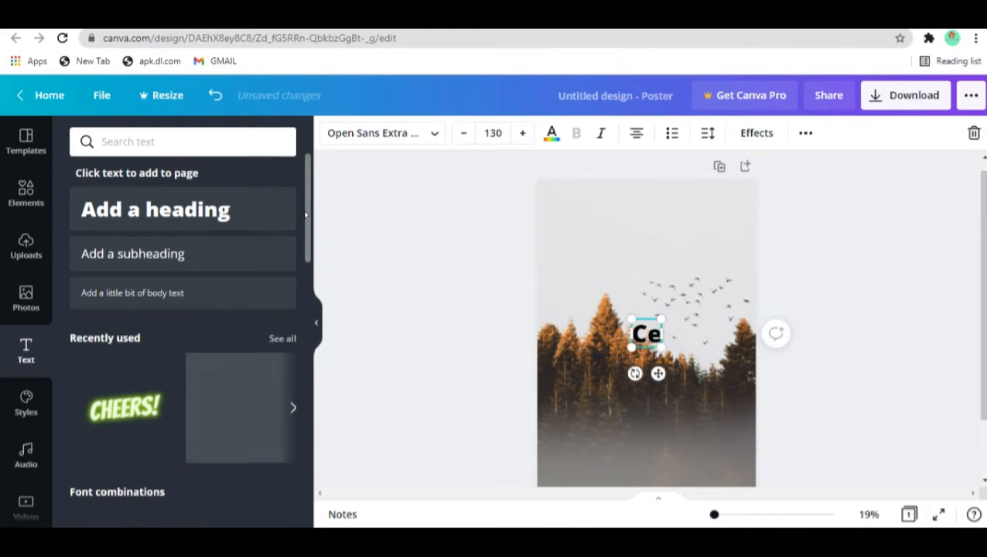
pyautogui.write('leb')
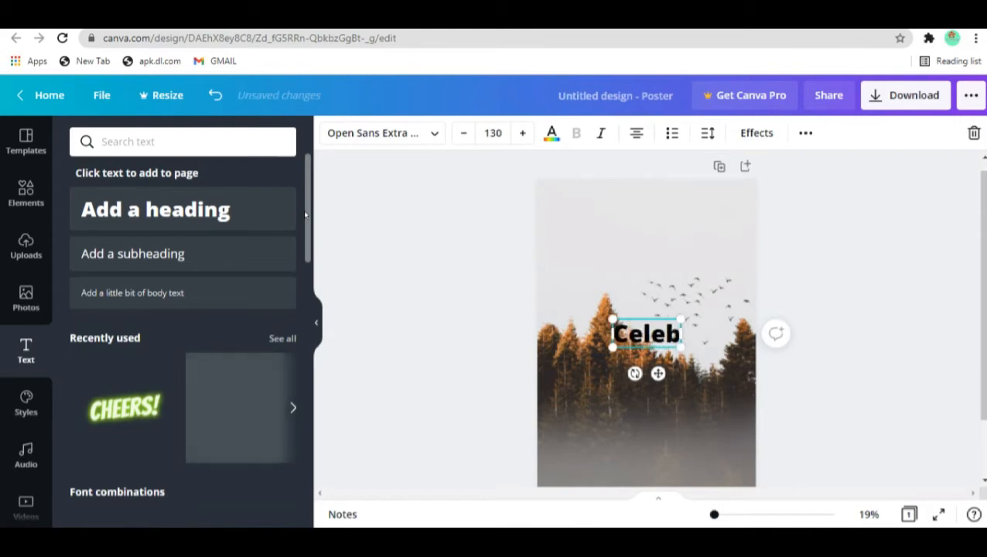
pyautogui.write('rate Y')
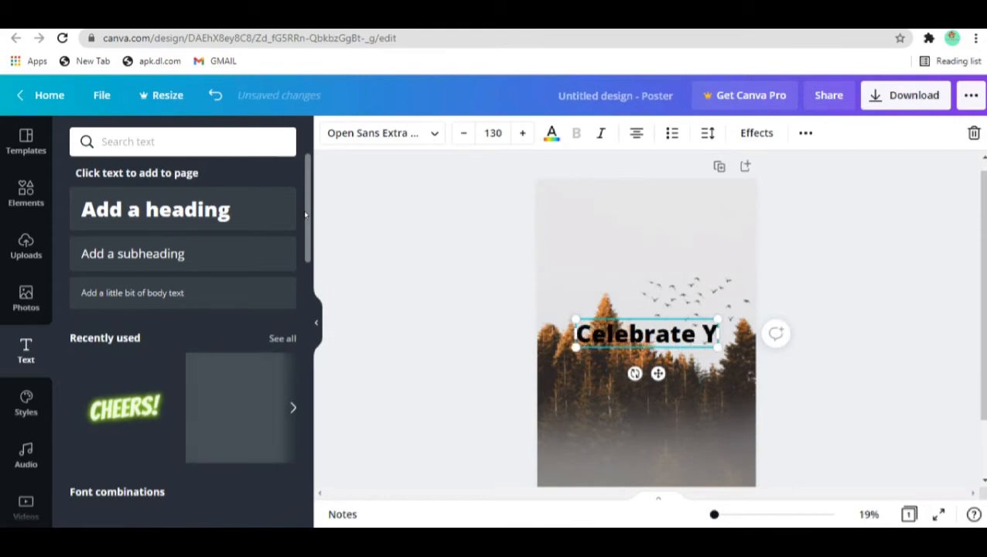
pyautogui.write('our')
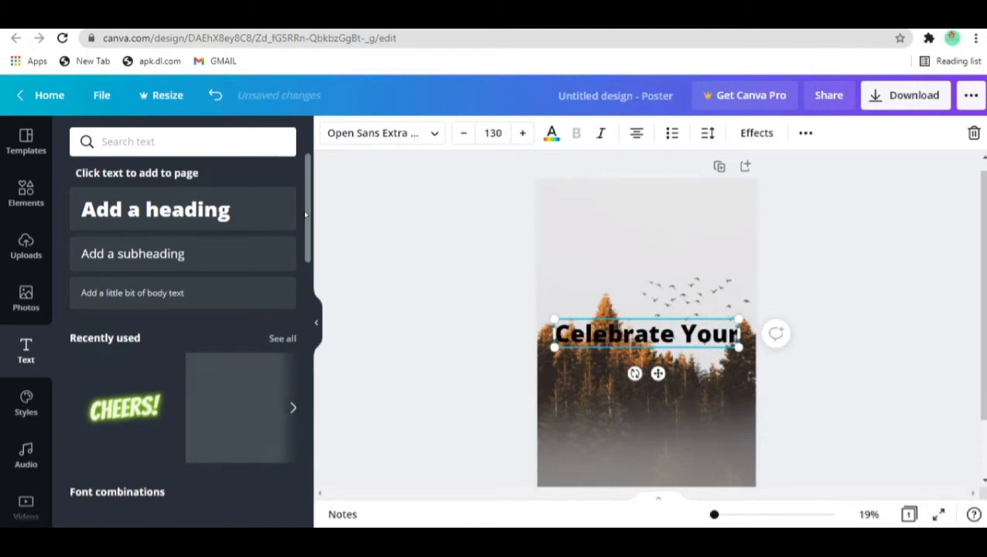
pyautogui.click(737, 385)
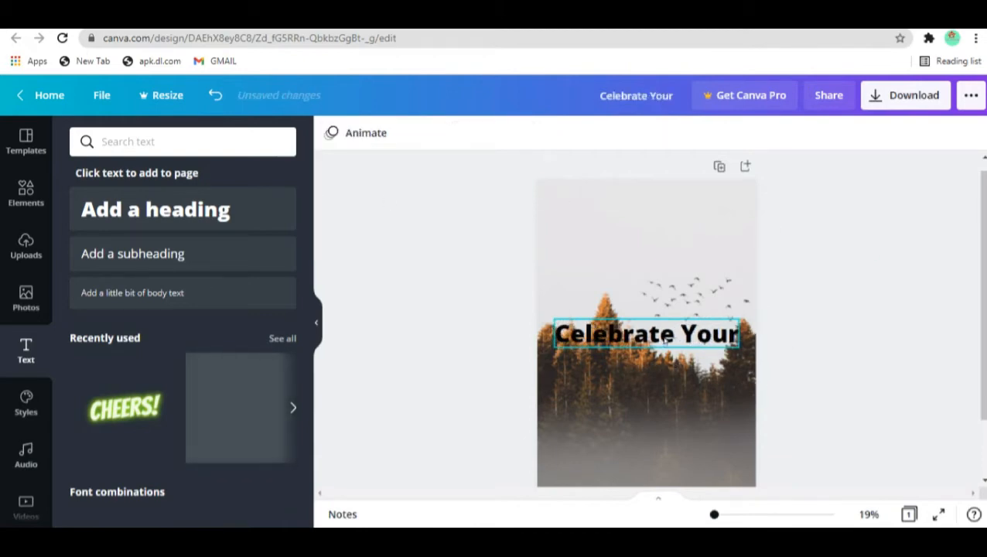
pyautogui.moveTo(661, 334); pyautogui.dragTo(661, 202)
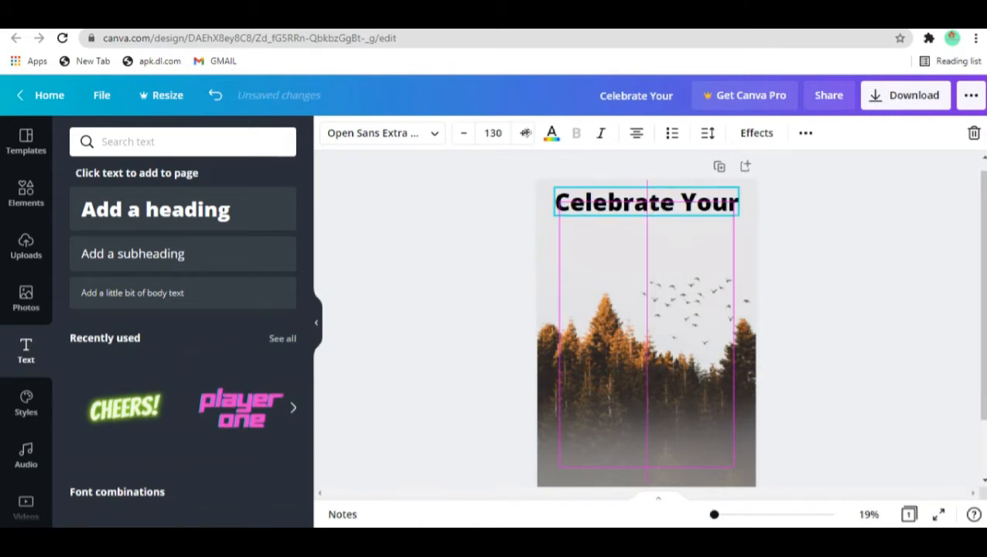
# Step: Change the heading's font to Bebas Neue, enlarged to size 171 and centred again at the poster's top
pyautogui.click(434, 132)
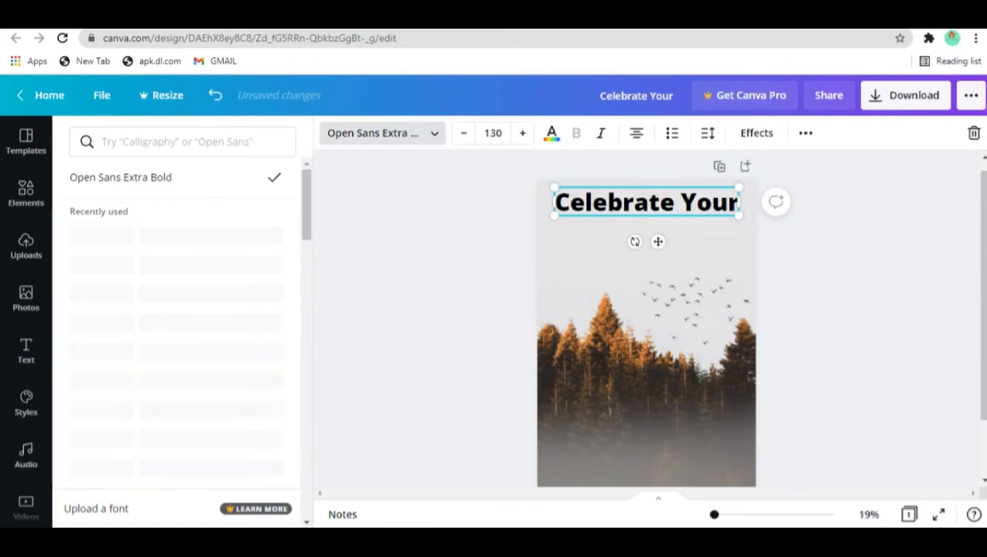
pyautogui.scroll(-7, 176, 309)
pyautogui.click(472, 208)
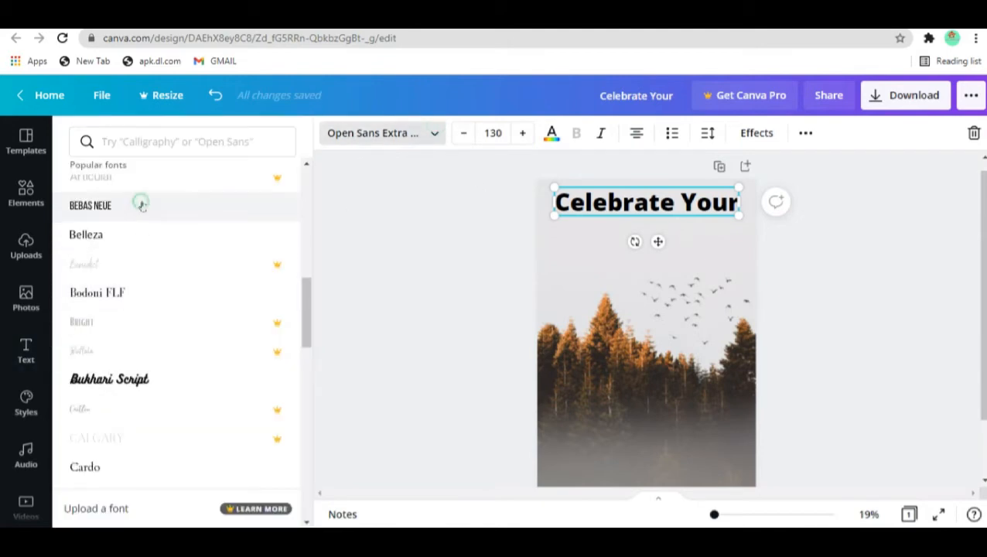
pyautogui.click(142, 206)
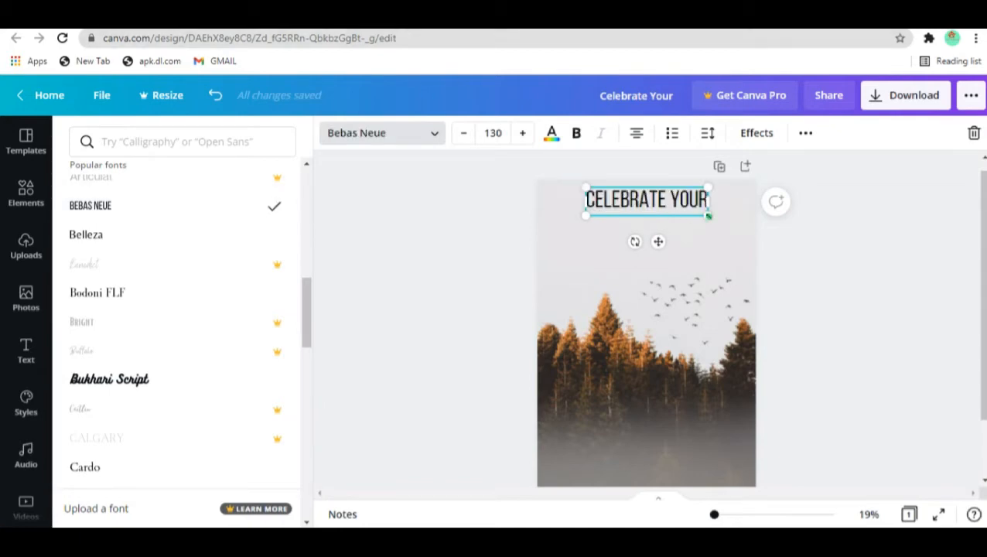
pyautogui.moveTo(707, 216); pyautogui.dragTo(743, 235)
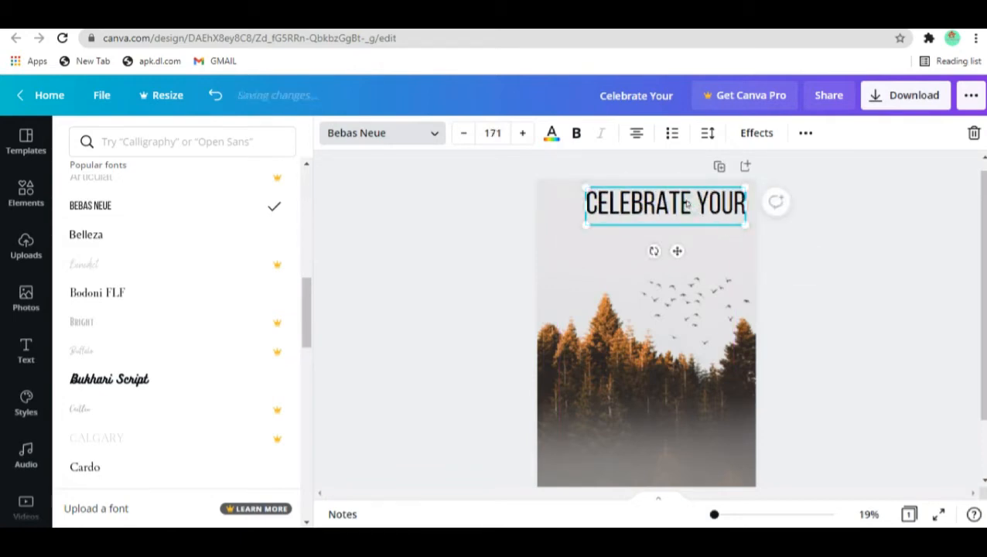
pyautogui.moveTo(691, 205); pyautogui.dragTo(672, 201)
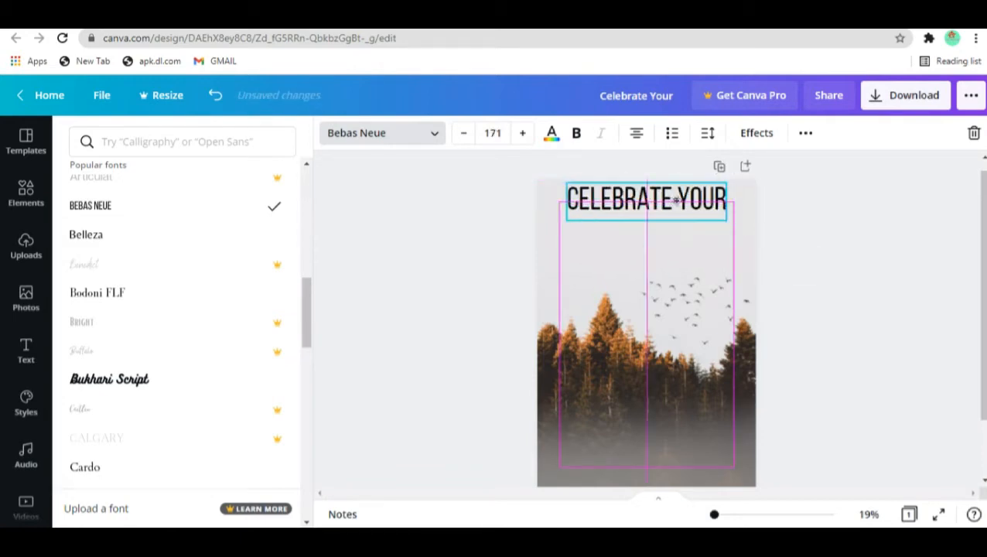
# Step: Colour the heading with the orange-brown from the photo colours and make it bold
pyautogui.click(553, 132)
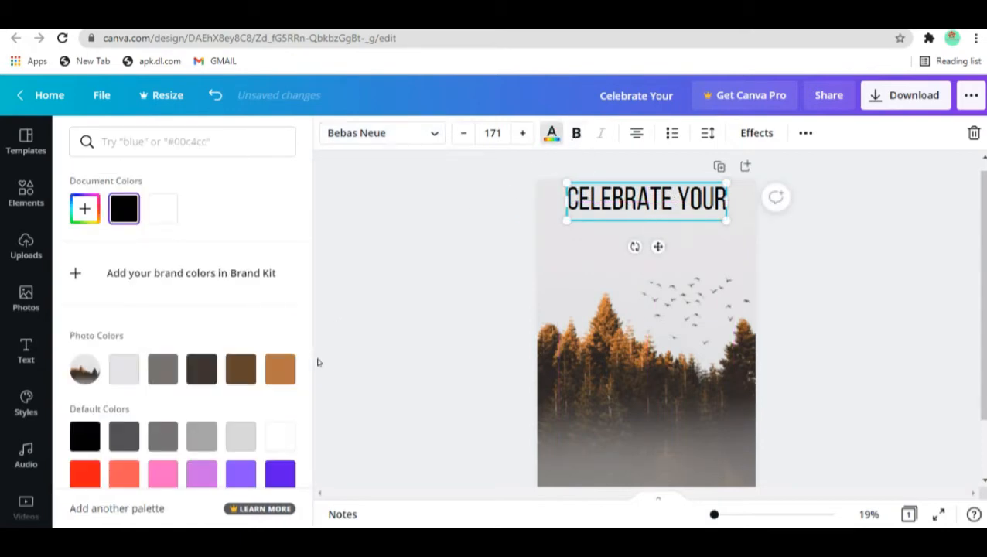
pyautogui.click(279, 369)
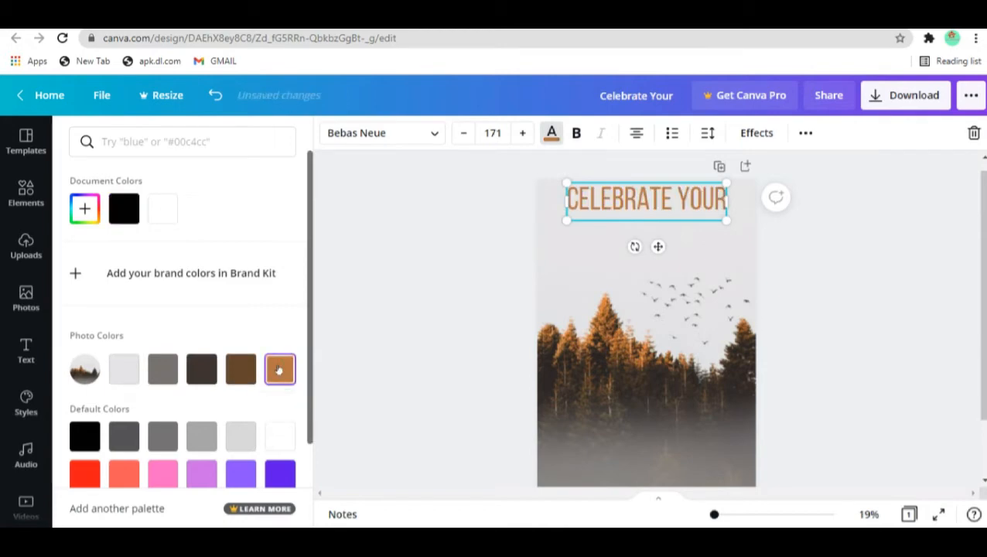
pyautogui.click(469, 281)
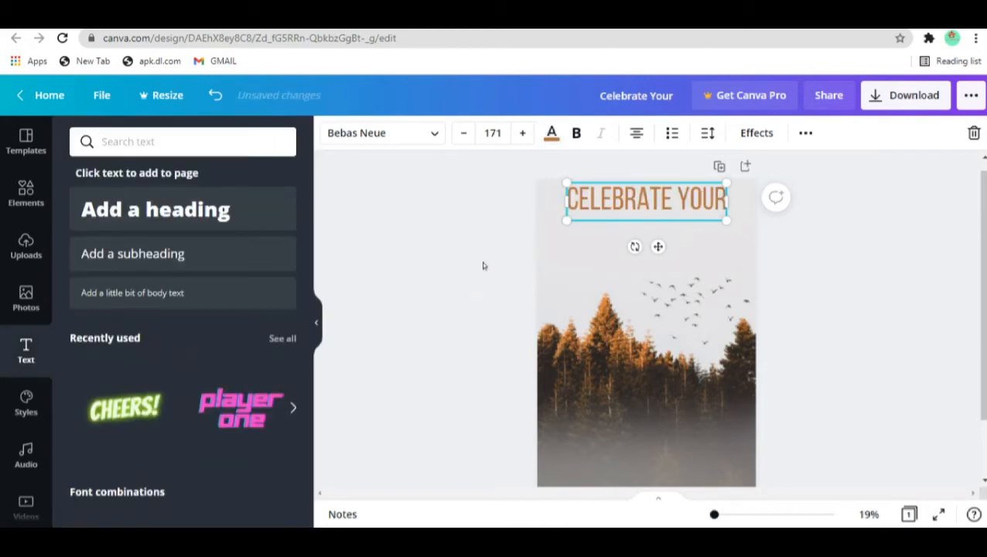
pyautogui.click(576, 133)
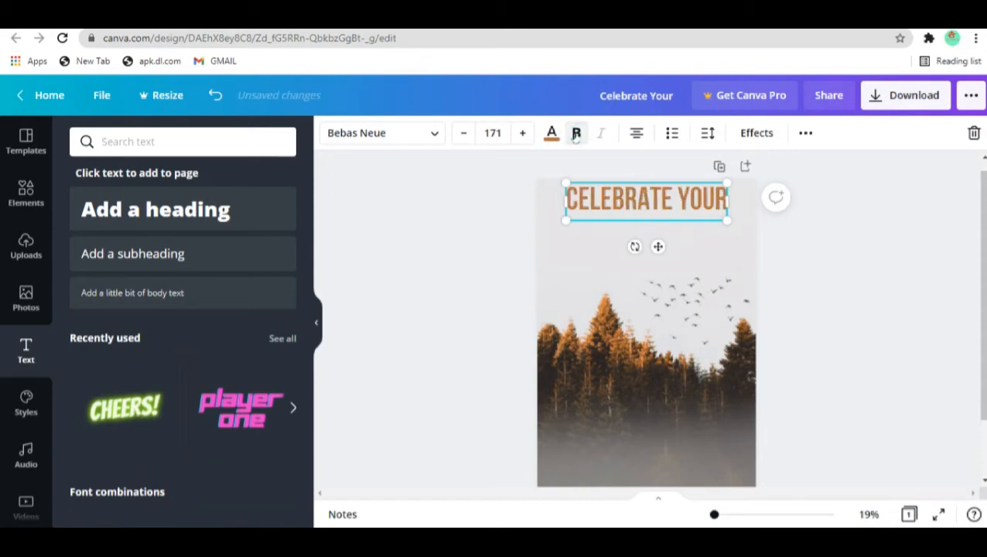
pyautogui.click(478, 270)
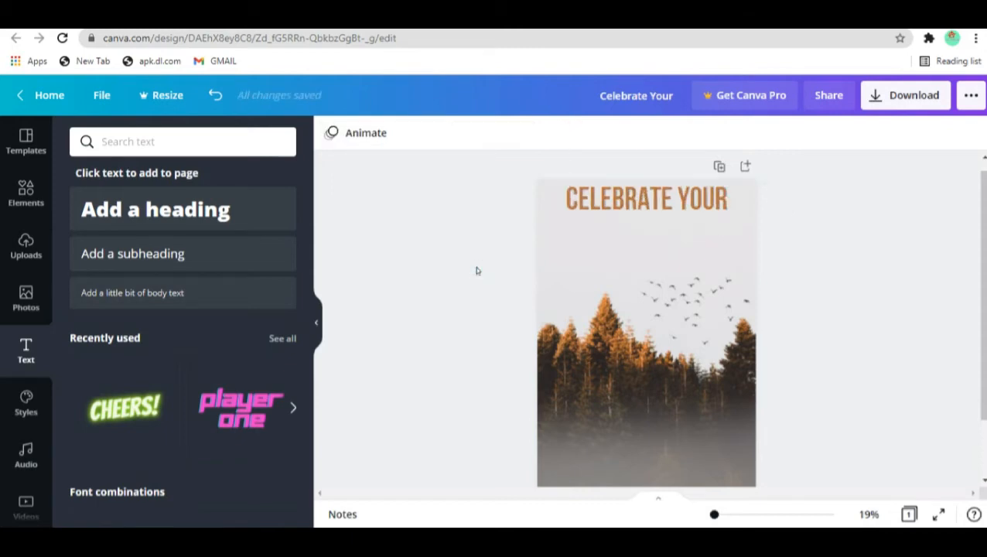
# Step: Duplicate the "Celebrate Your" heading and align the copy directly beneath the original
pyautogui.click(605, 192)
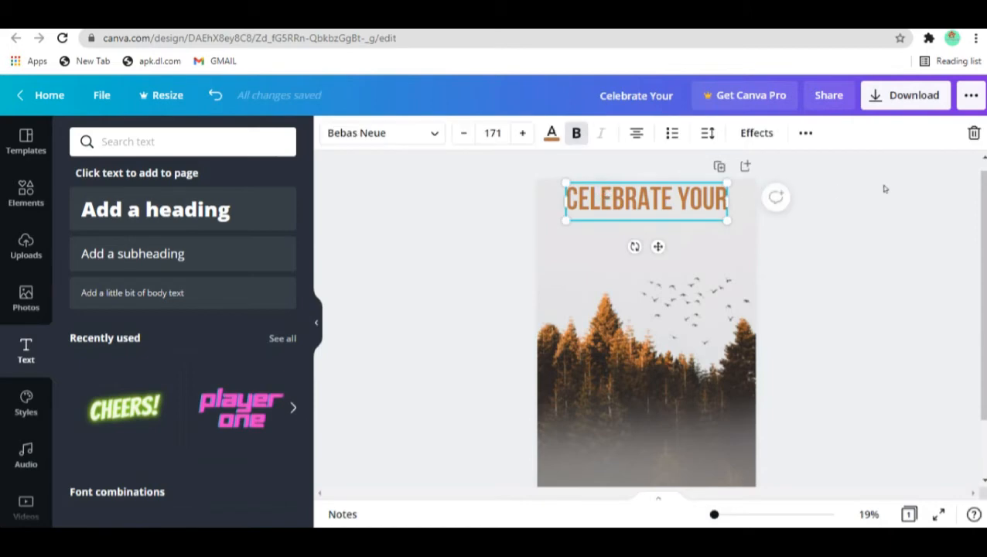
pyautogui.click(805, 133)
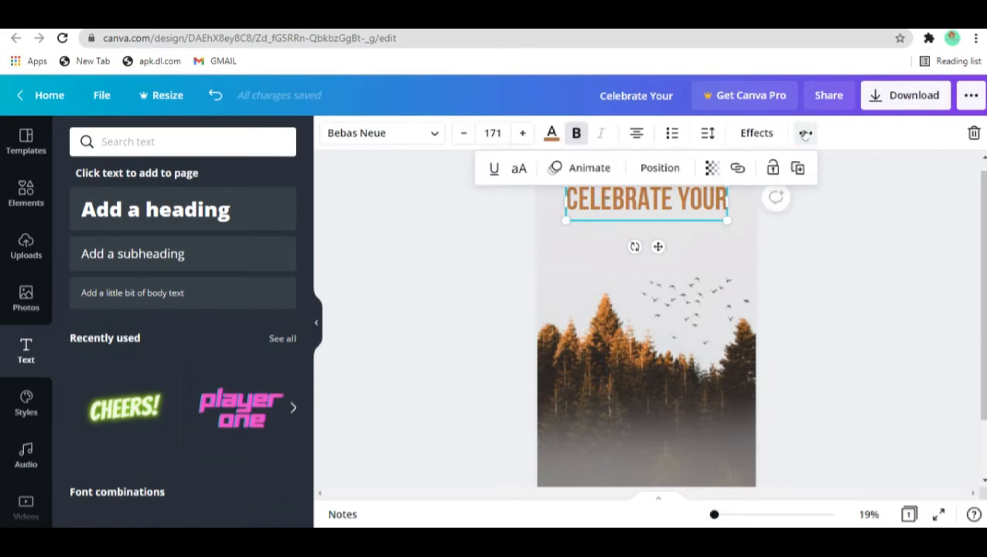
pyautogui.click(800, 170)
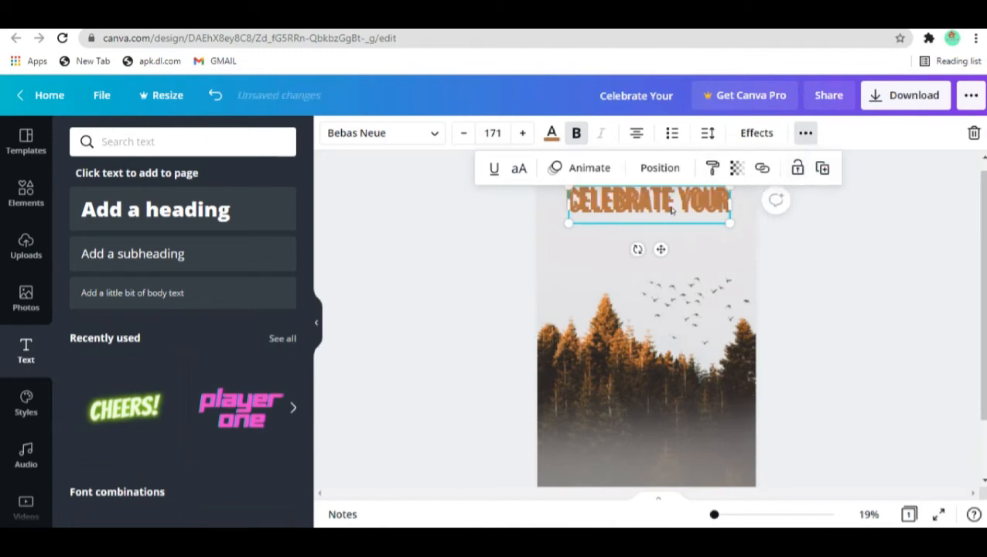
pyautogui.moveTo(670, 229); pyautogui.dragTo(669, 263)
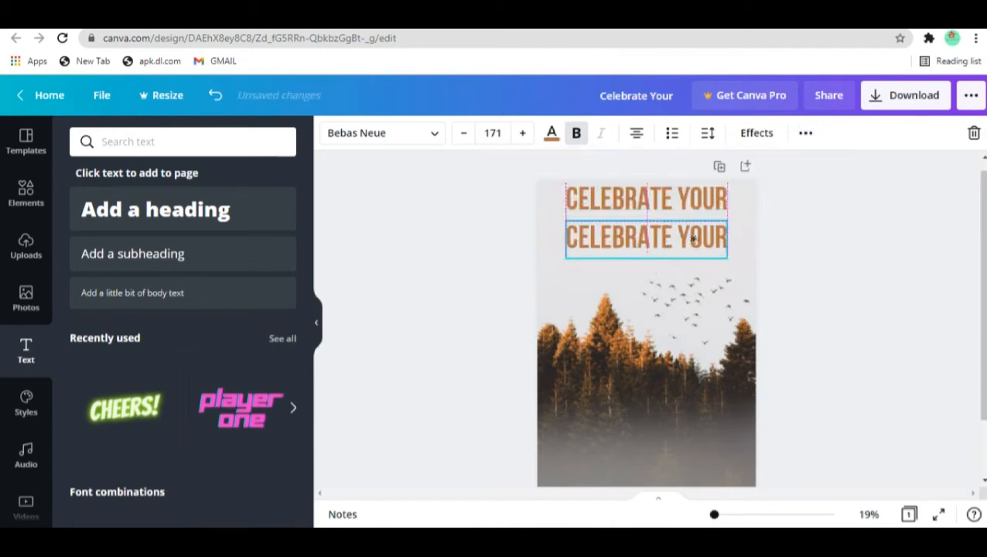
# Step: Replace the duplicated heading's text with "BIRTHDAY"
pyautogui.doubleClick(702, 236)
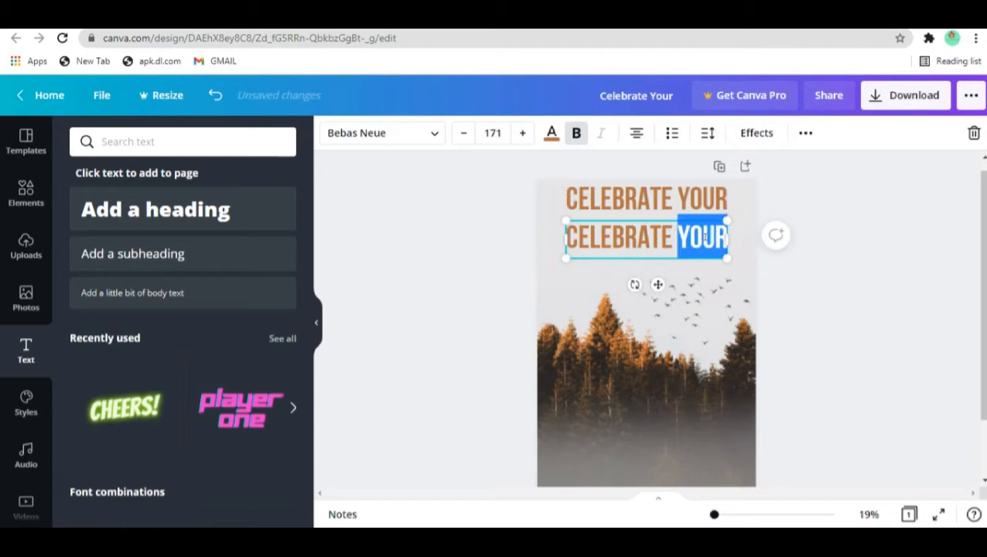
pyautogui.press('BackSpace')
pyautogui.doubleClick(648, 236)
pyautogui.press('BackSpace')
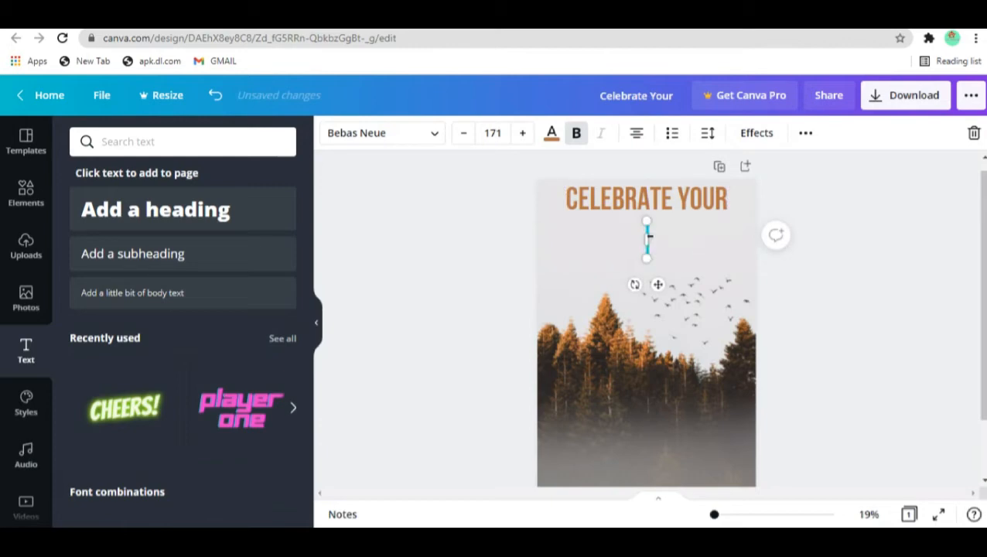
pyautogui.write('BITH')
pyautogui.press('BackSpace')
pyautogui.press('BackSpace')
pyautogui.write('RTH')
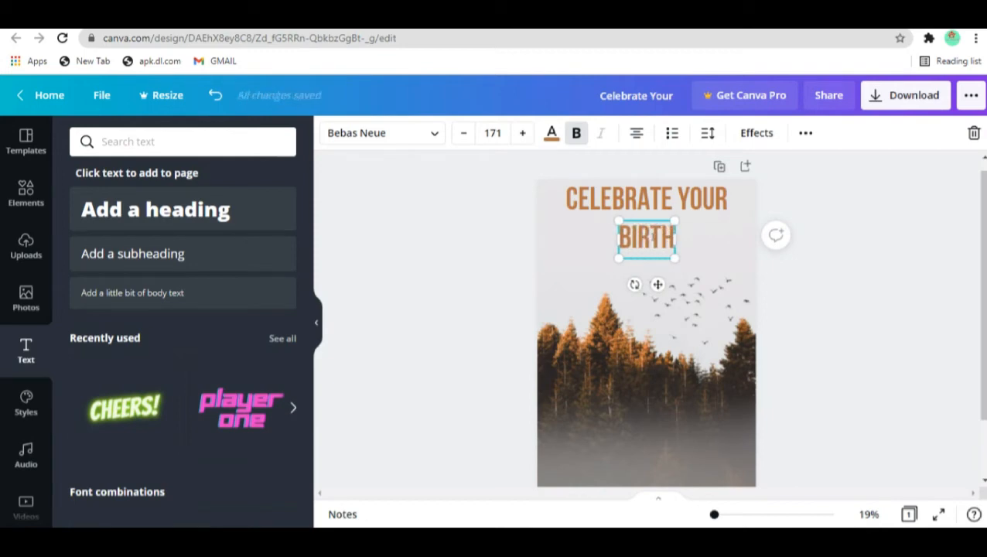
pyautogui.write('DAY')
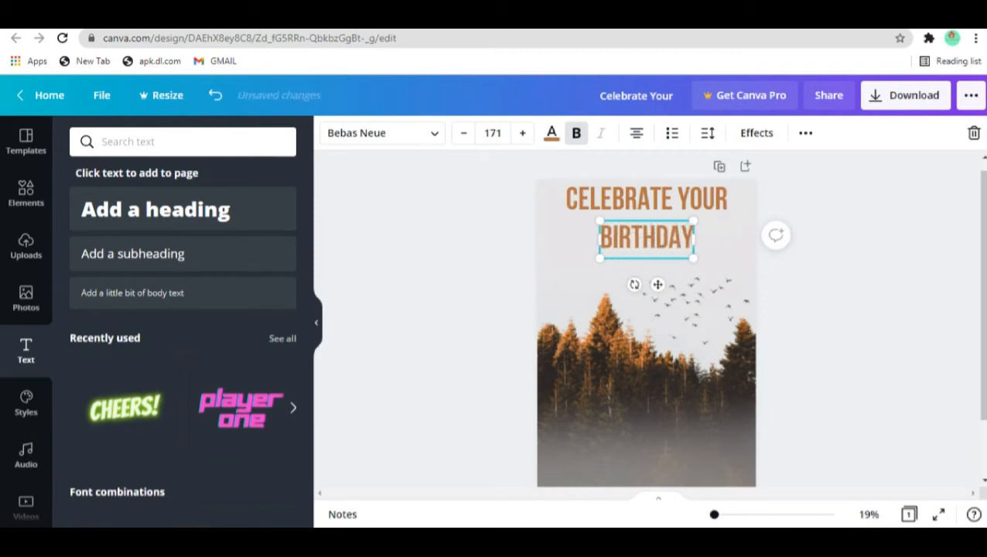
pyautogui.click(846, 334)
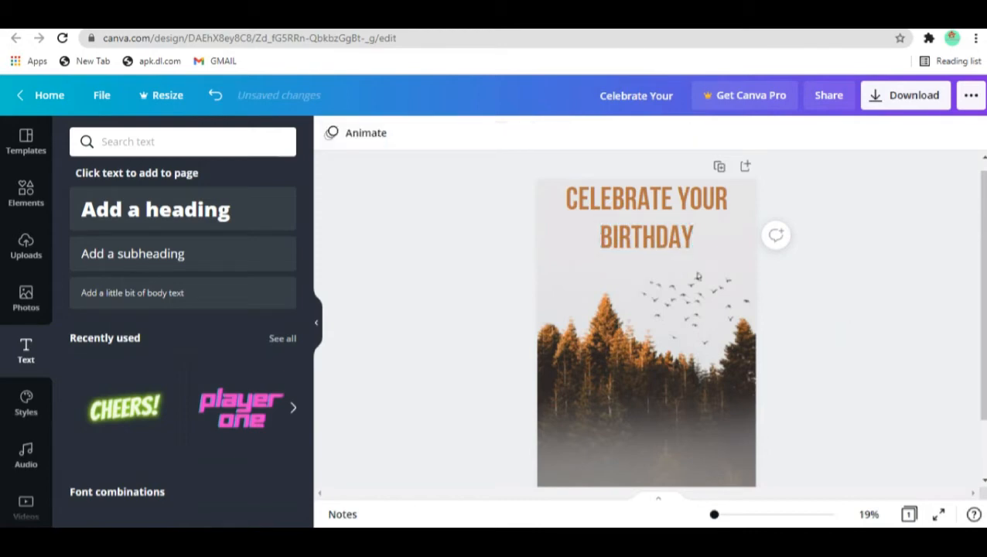
# Step: Change the font of the "BIRTHDAY" line to Gagalin, trying Bukhari Script and Cooper Hewitt first
pyautogui.click(659, 233)
pyautogui.hotkey('ctrl', 'b')
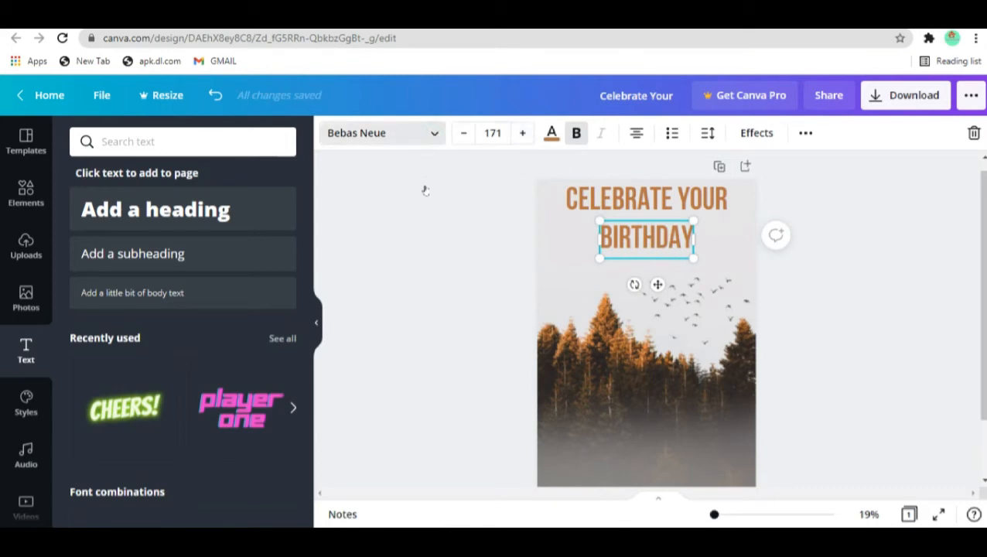
pyautogui.click(139, 376)
pyautogui.scroll(-4, 139, 376)
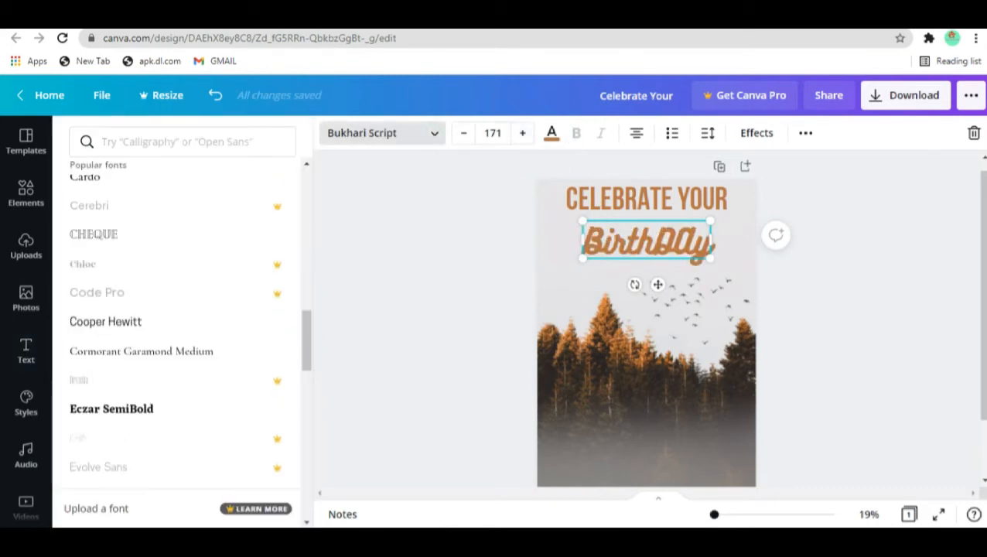
pyautogui.click(116, 325)
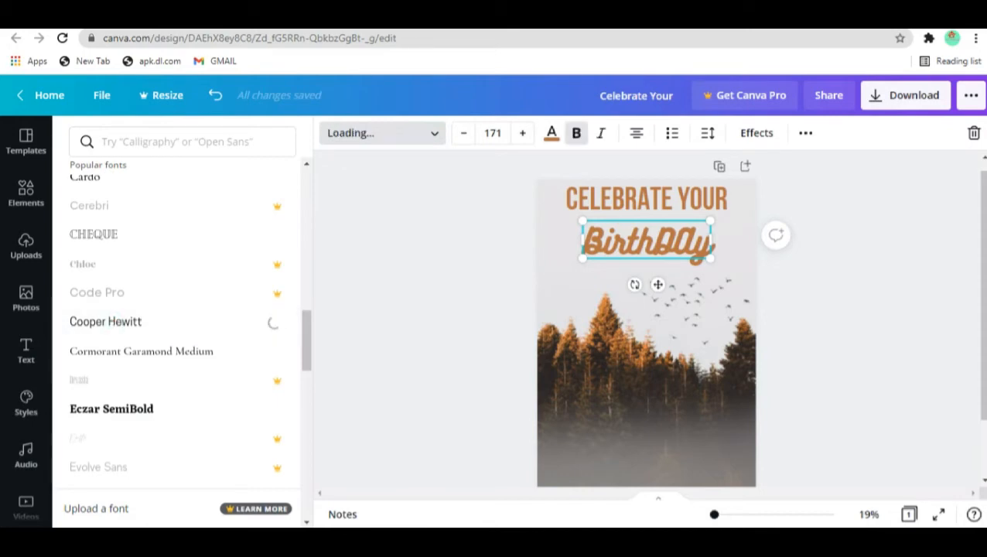
pyautogui.scroll(-2, 176, 325)
pyautogui.click(116, 408)
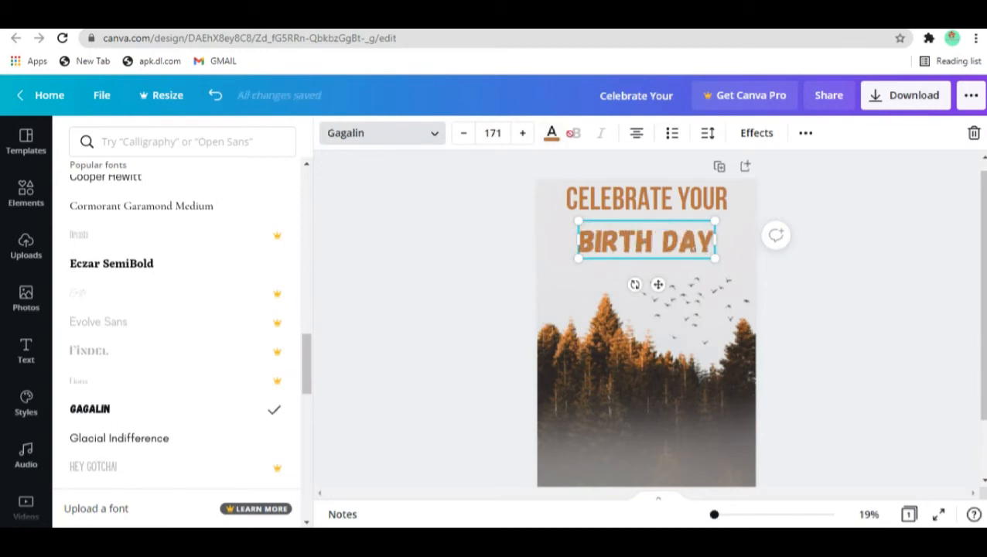
# Step: Colour the "BIRTHDAY" line with a custom muted green, #76AD71
pyautogui.click(551, 134)
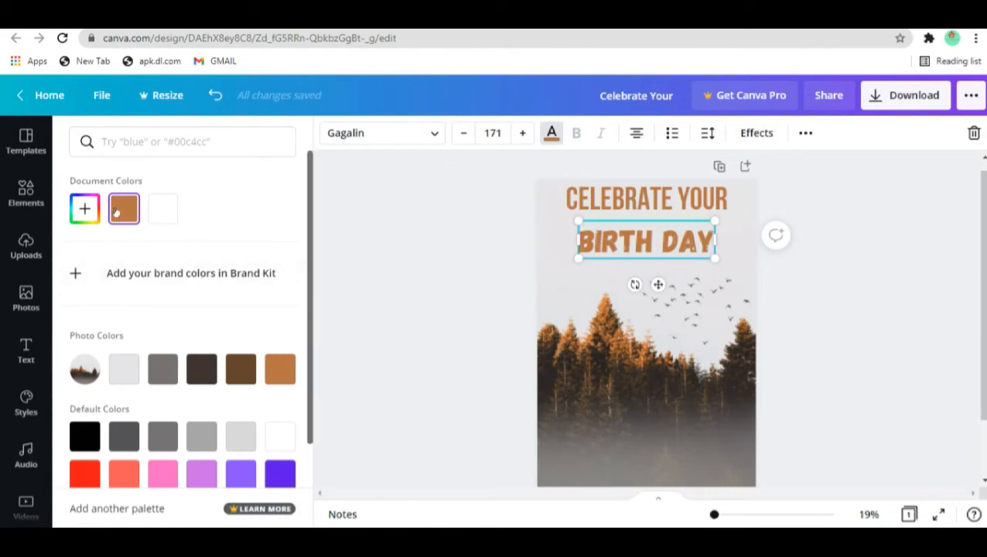
pyautogui.click(85, 208)
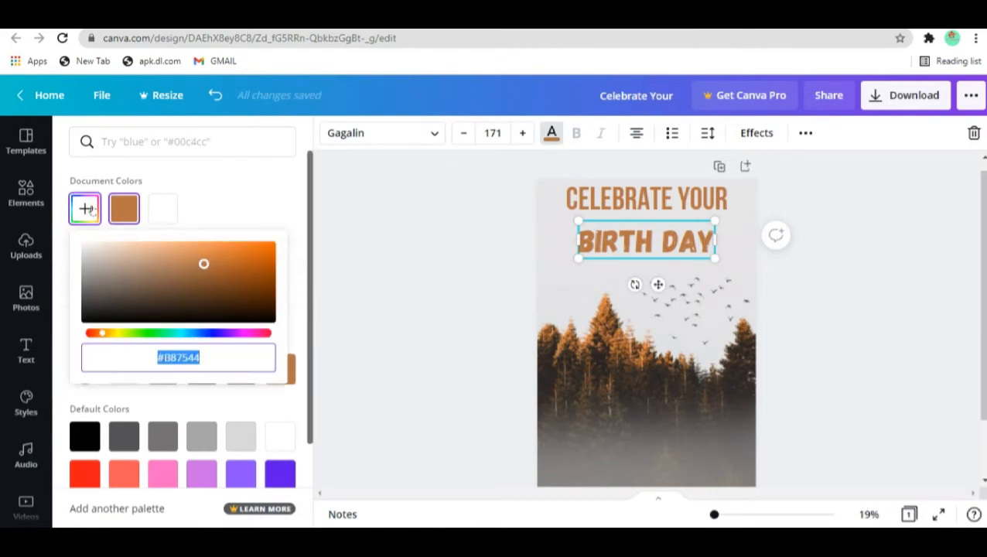
pyautogui.moveTo(125, 334); pyautogui.dragTo(147, 337)
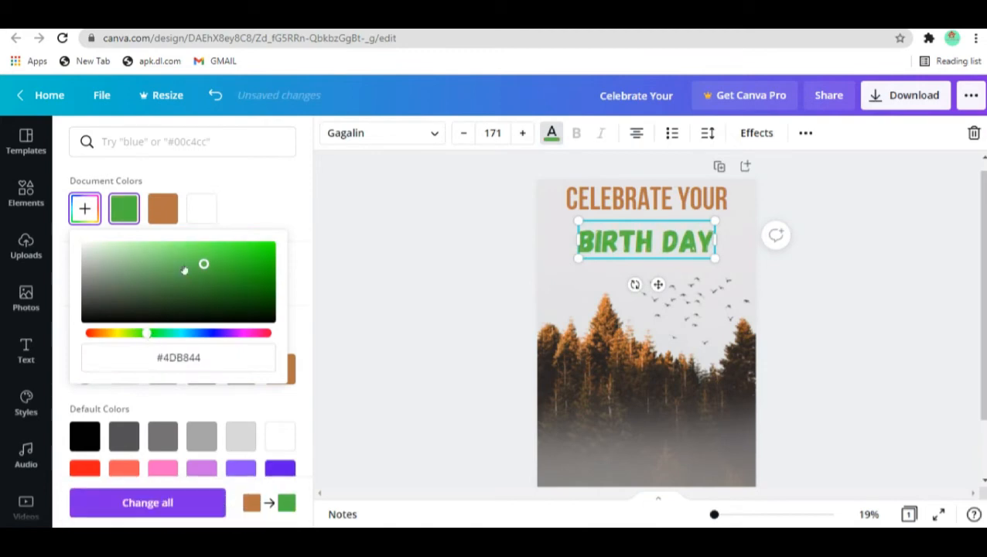
pyautogui.moveTo(184, 269); pyautogui.dragTo(149, 267)
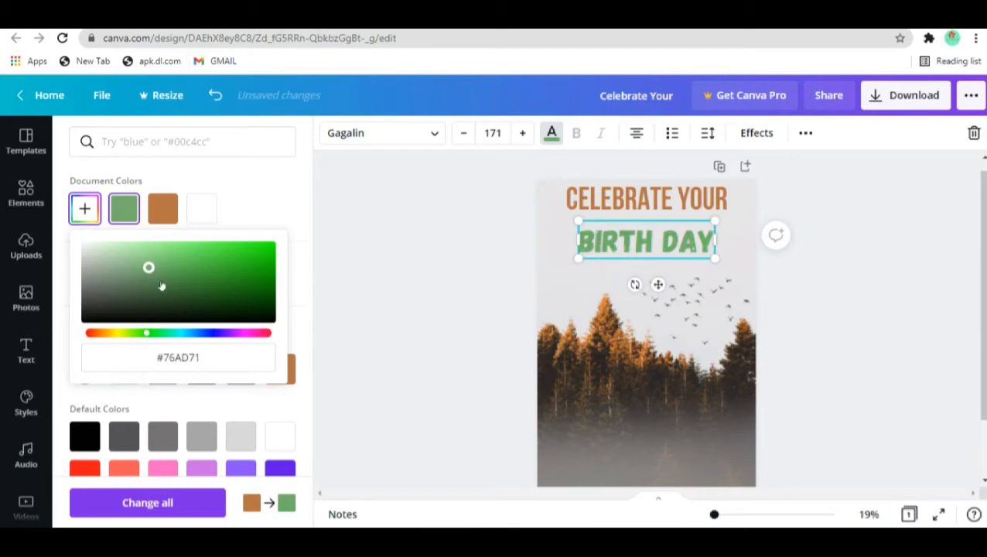
pyautogui.click(392, 283)
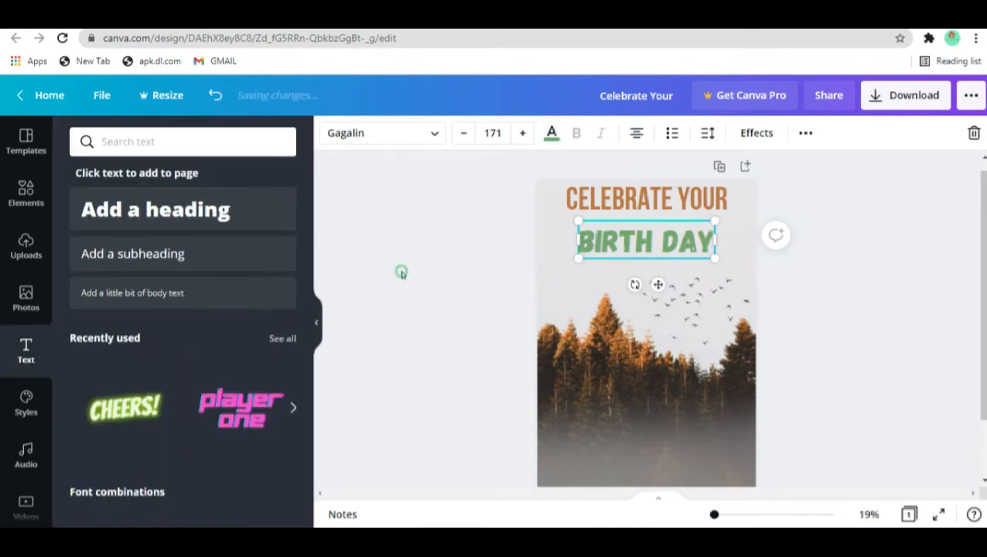
pyautogui.click(401, 275)
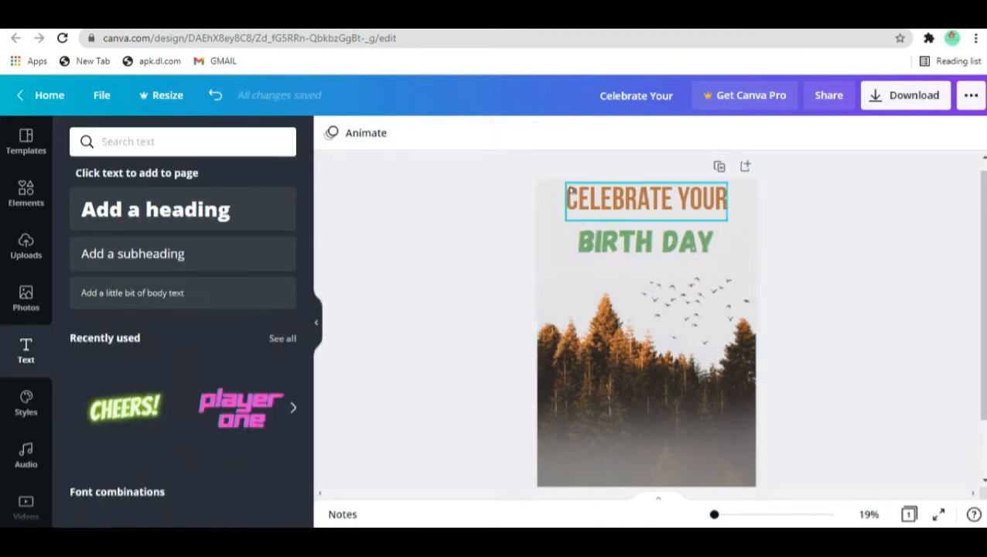
# Step: Move "Celebrate Your" down close to the "BIRTHDAY" line, and shift both lines together slightly lower, keeping them centred
pyautogui.moveTo(610, 218); pyautogui.dragTo(608, 217)
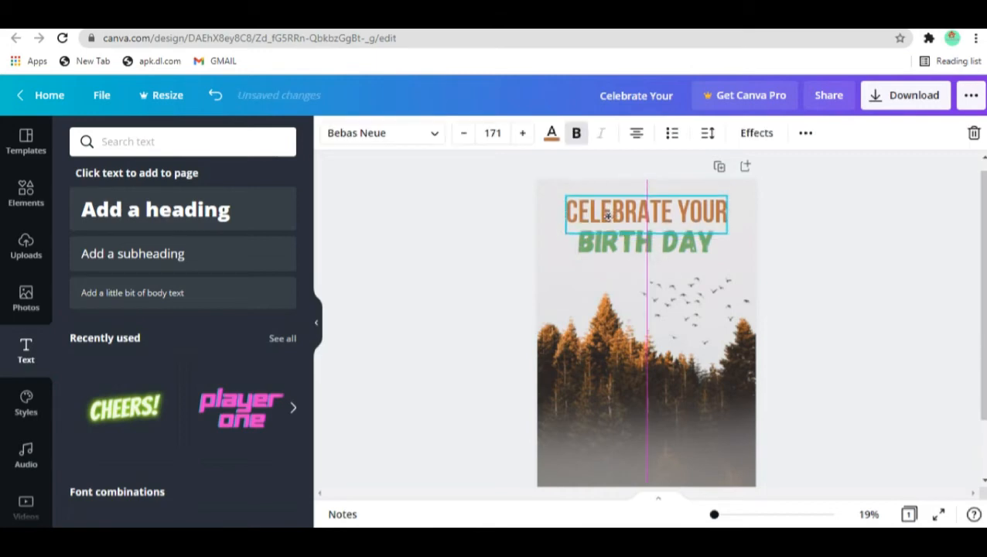
pyautogui.click(493, 213)
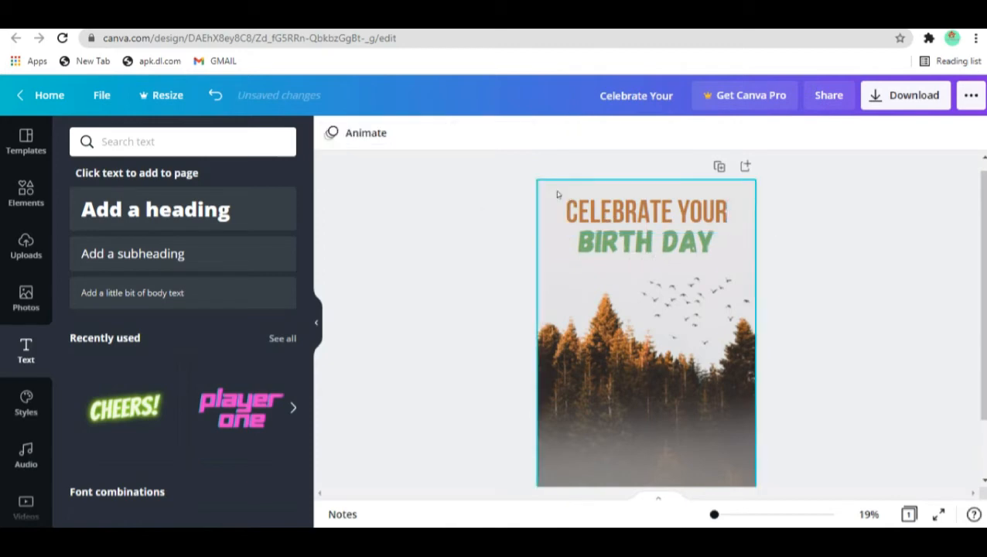
pyautogui.moveTo(555, 191); pyautogui.dragTo(666, 272)
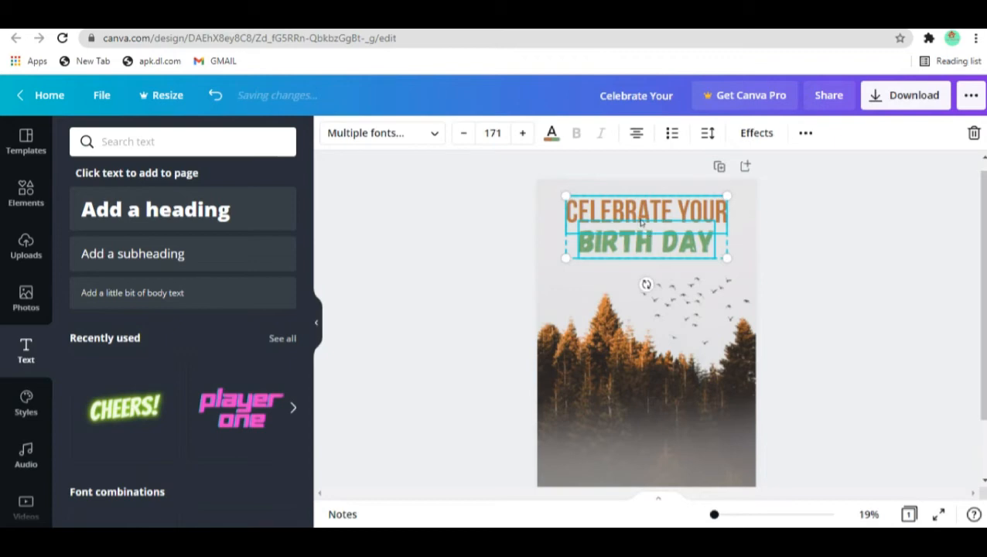
pyautogui.moveTo(638, 240); pyautogui.dragTo(637, 238)
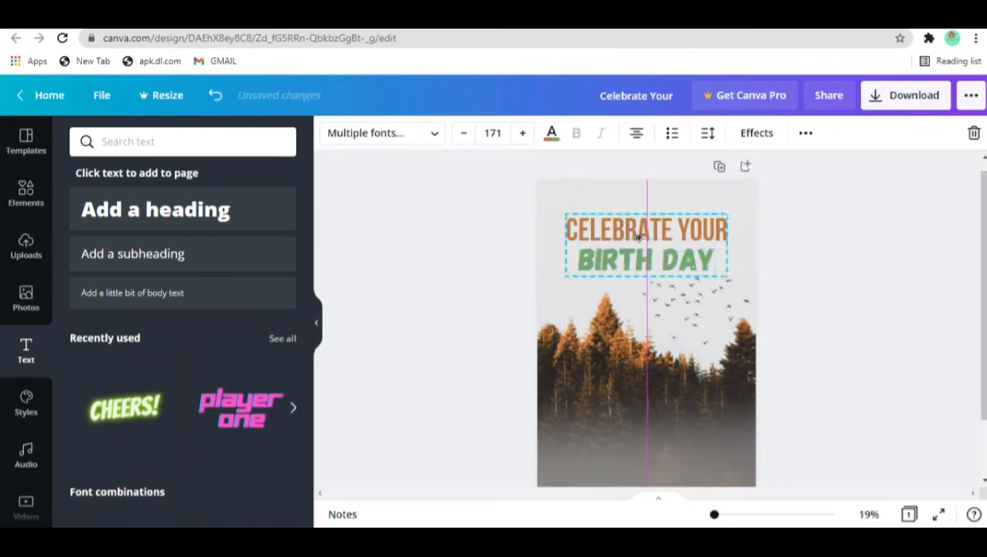
pyautogui.click(493, 226)
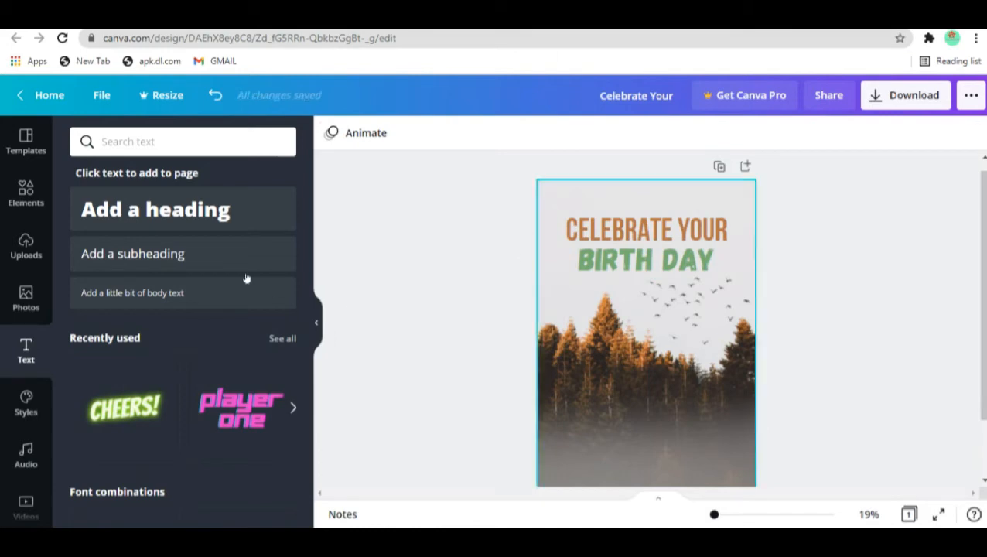
# Step: Add an unbulleted subheading reading "I wish you love, hope and everlasting joy and happiness. Thank you for being my best friend!"
pyautogui.click(222, 260)
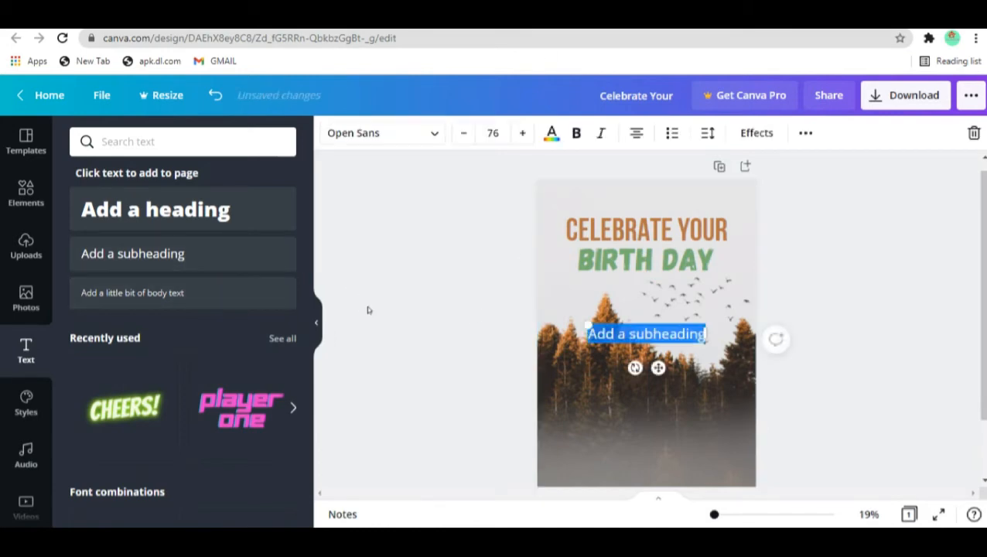
pyautogui.press('BackSpace')
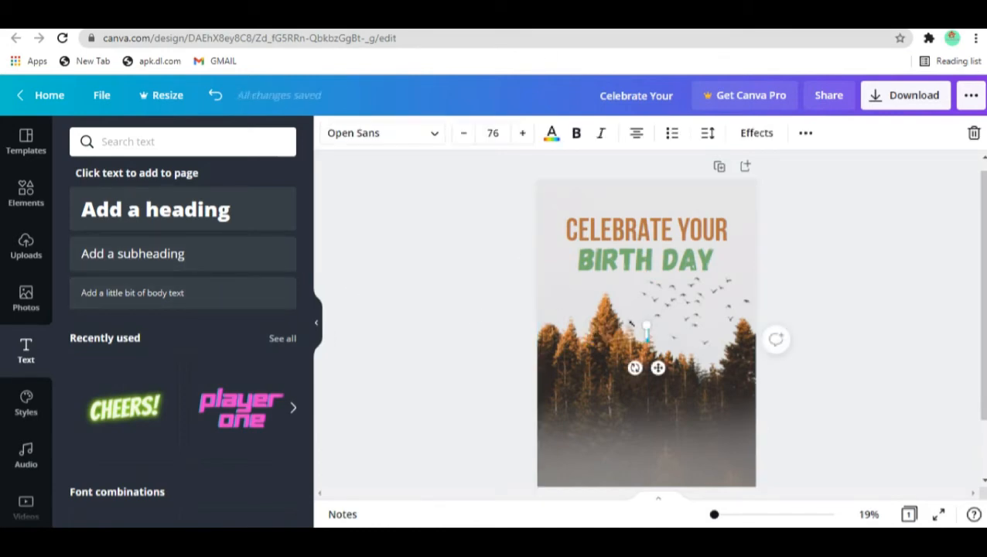
pyautogui.write('I wish you love, hope and everlasting joy and happiness. Thank you for being my best friend!')
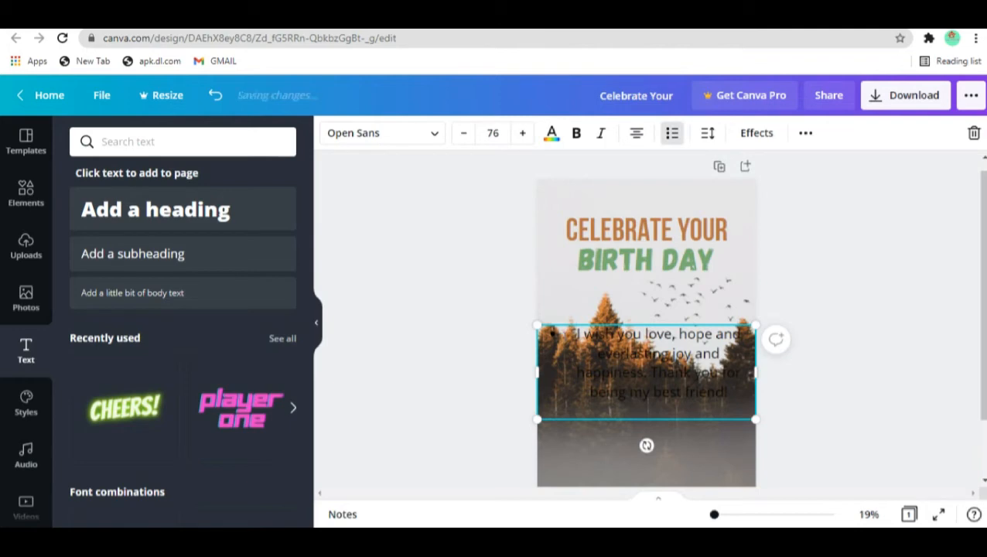
pyautogui.click(672, 133)
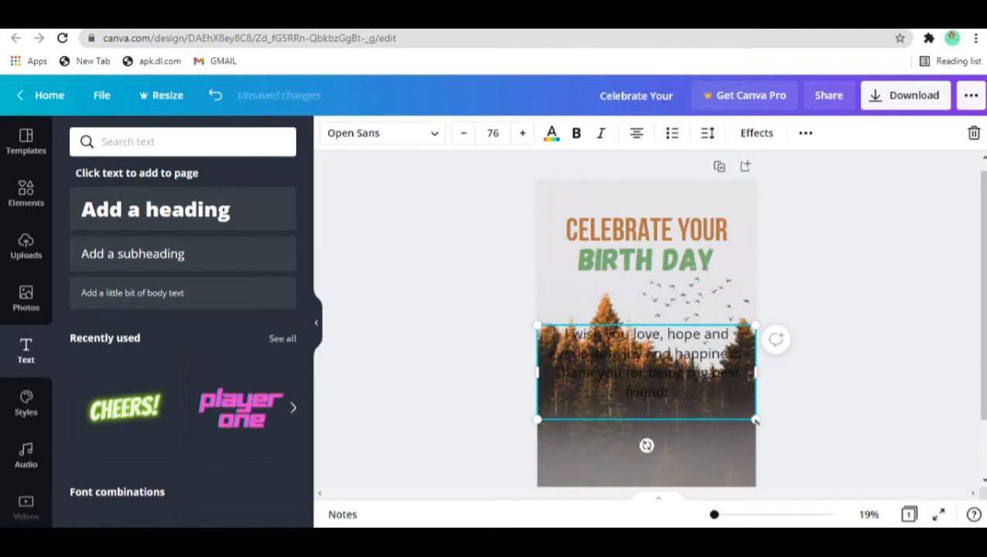
# Step: Shrink the birthday message to size 54.9 and move it over the fog at the foot of the poster
pyautogui.moveTo(754, 419); pyautogui.dragTo(695, 393)
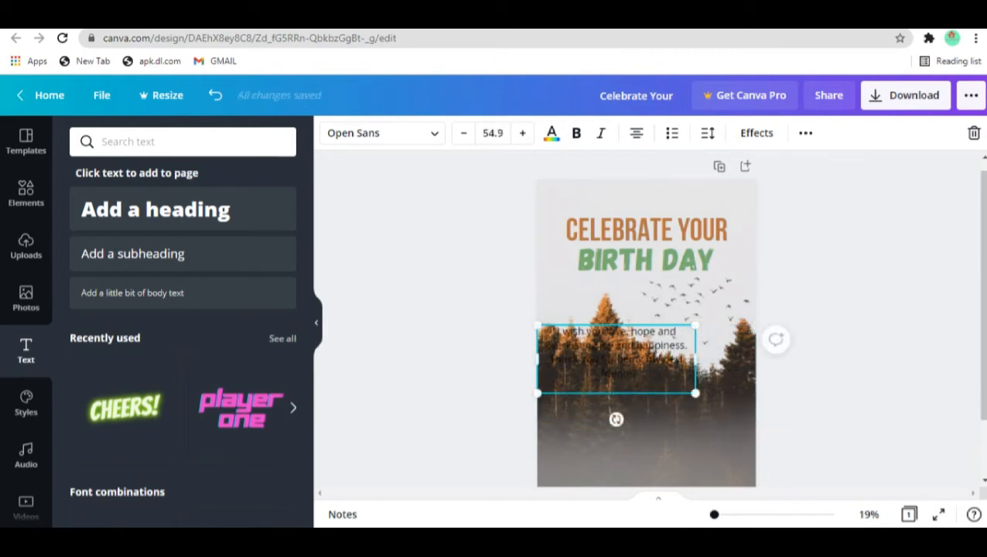
pyautogui.press('Escape')
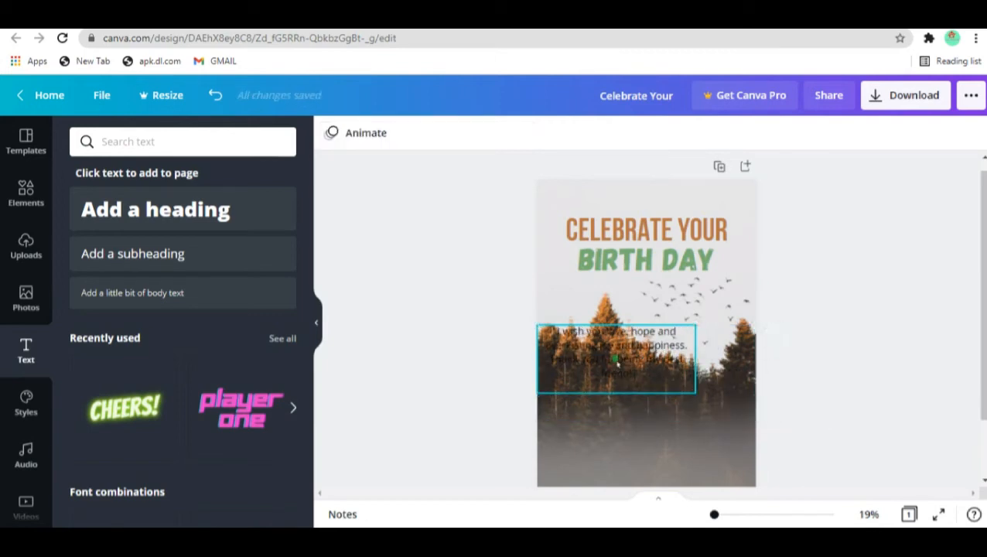
pyautogui.moveTo(613, 355); pyautogui.dragTo(641, 431)
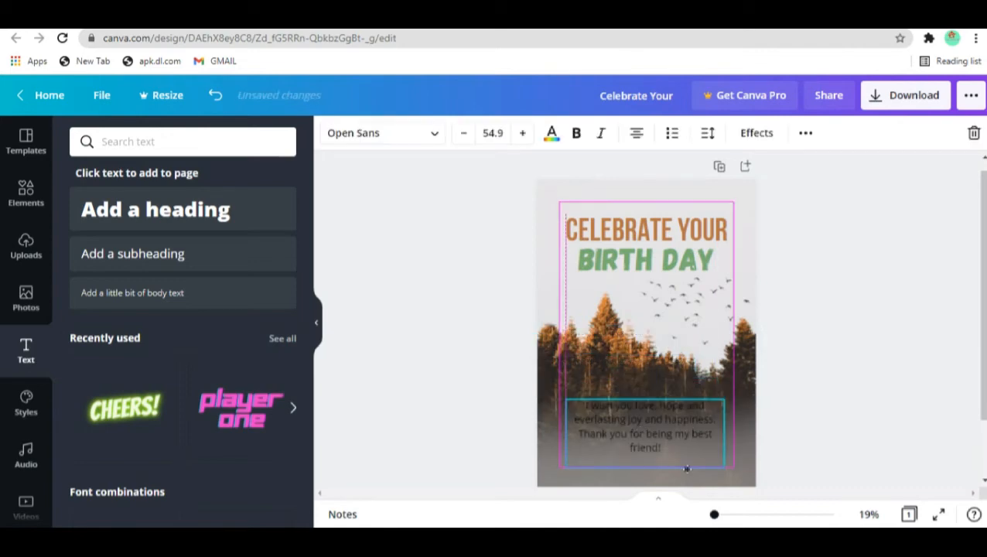
# Step: Widen the message box to about 41.9, align it across the poster's full width and colour its text white
pyautogui.moveTo(722, 431); pyautogui.dragTo(783, 430)
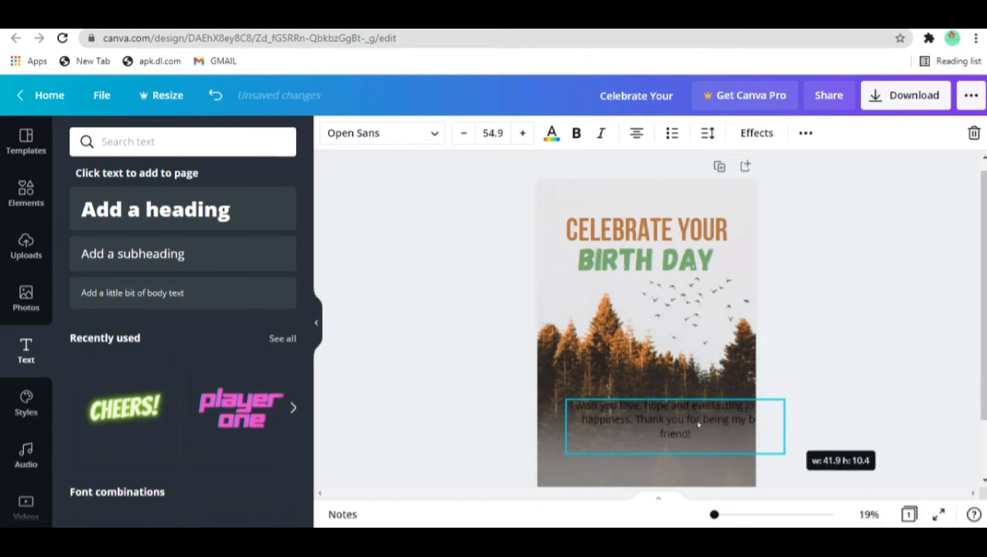
pyautogui.moveTo(695, 424); pyautogui.dragTo(671, 442)
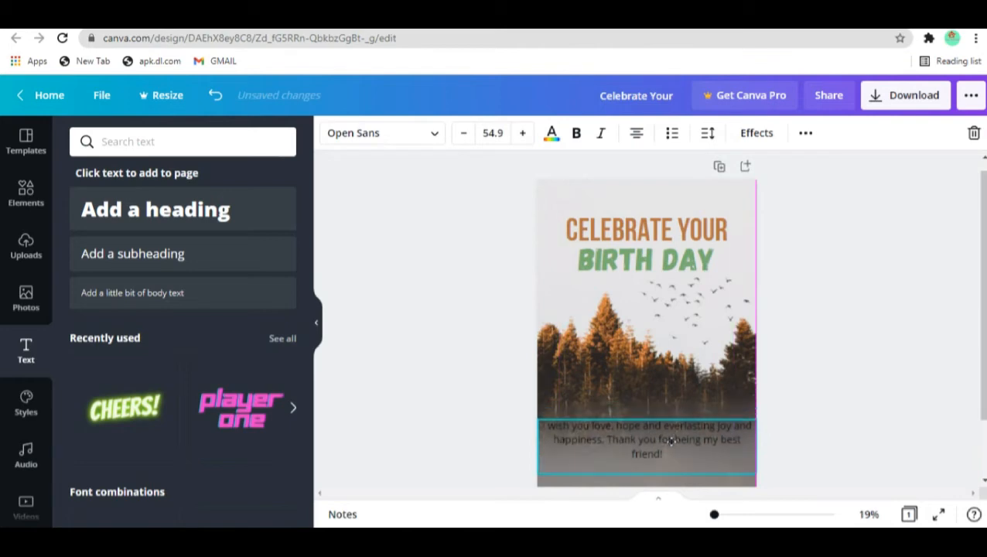
pyautogui.click(551, 135)
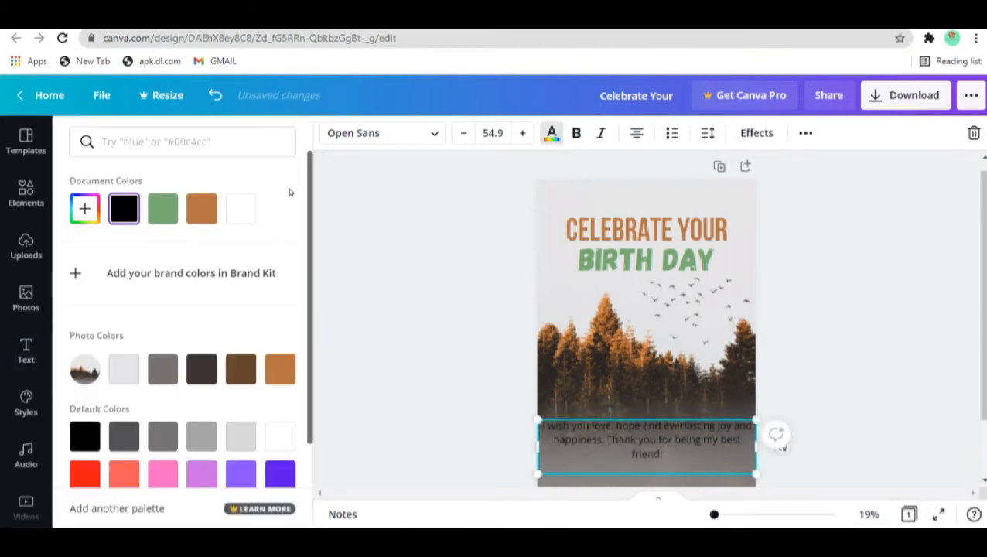
pyautogui.click(242, 211)
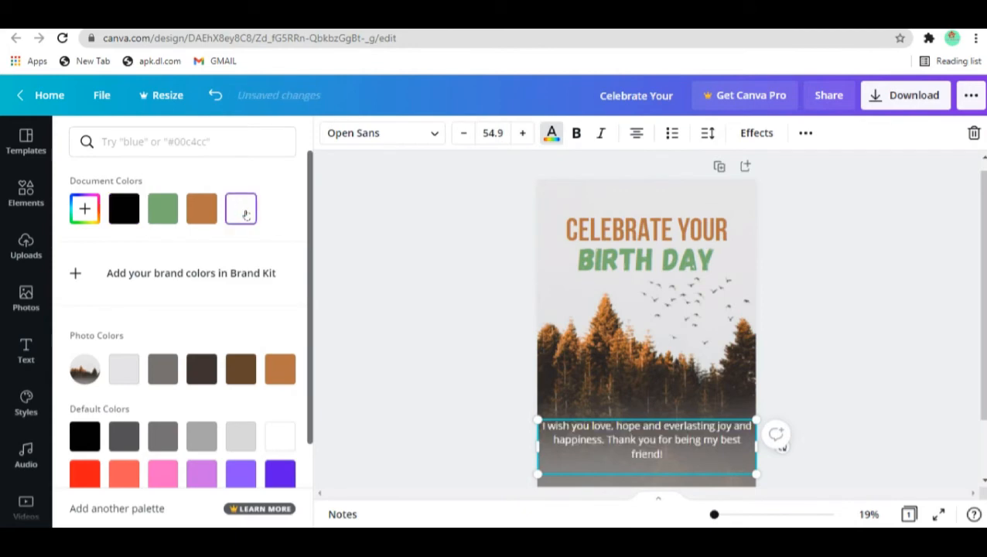
# Step: Recolour the birthday message light grey, using the lightest swatch from the background photo's colours
pyautogui.click(171, 213)
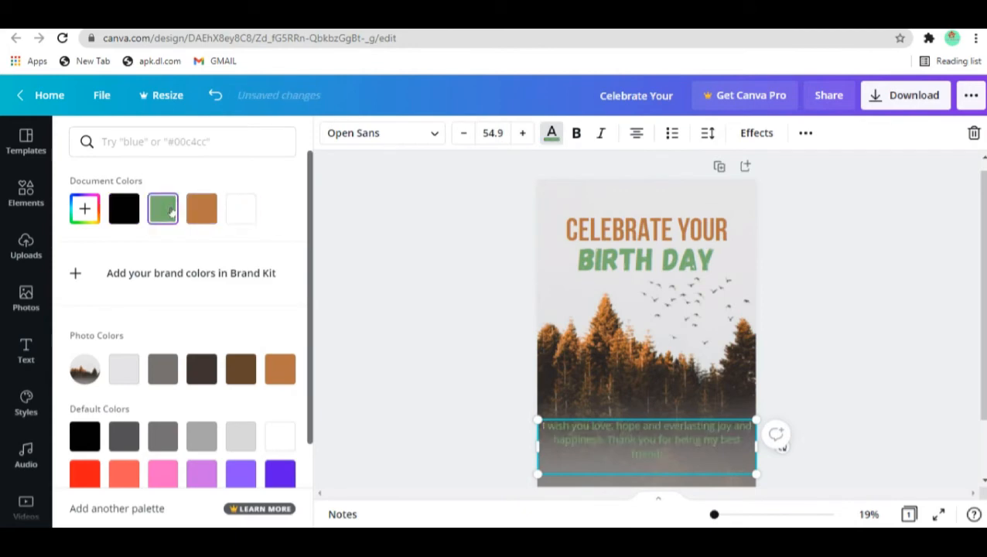
pyautogui.click(235, 212)
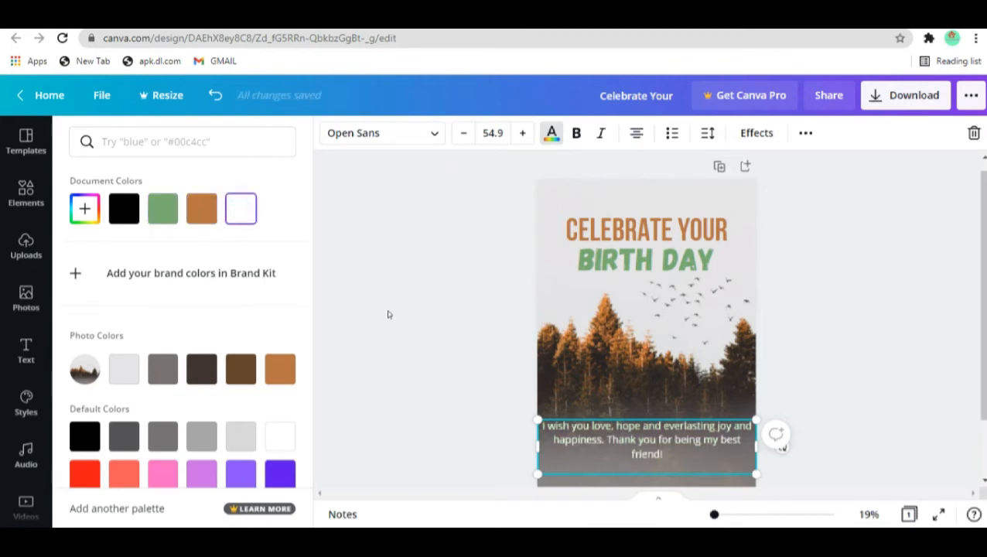
pyautogui.click(120, 369)
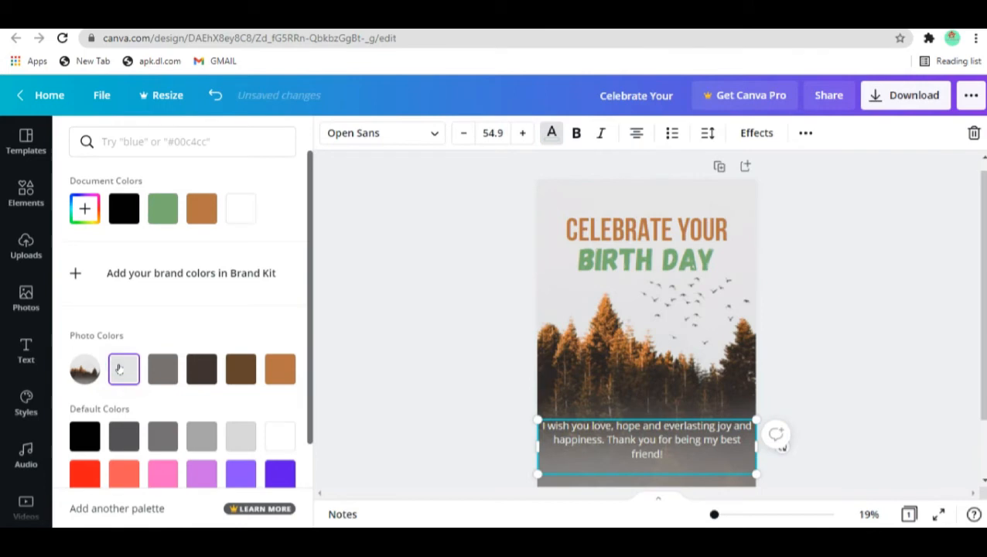
pyautogui.click(412, 362)
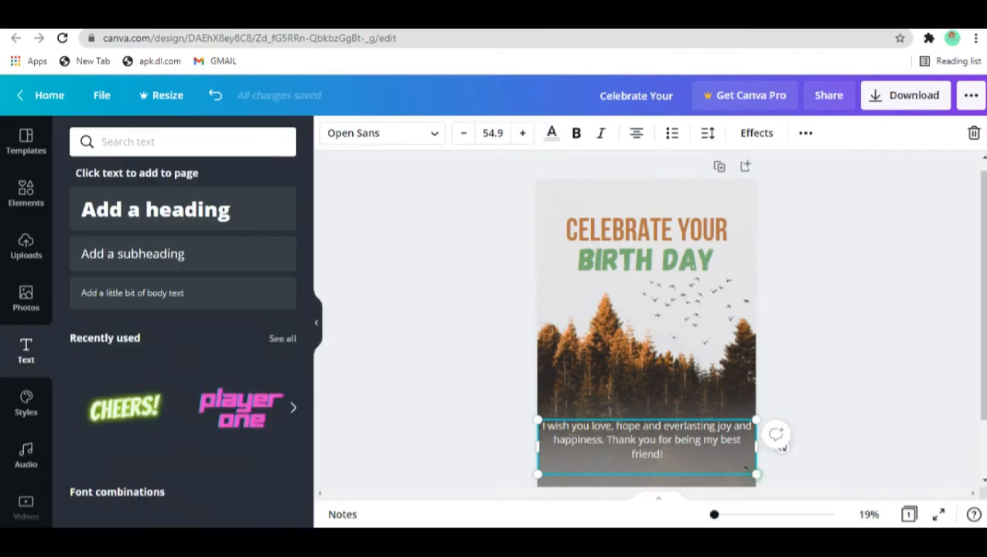
# Step: Shrink the birthday message to size 49.4 and move it slightly lower, centred over the fog at the foot of the poster
pyautogui.moveTo(781, 447); pyautogui.dragTo(758, 444)
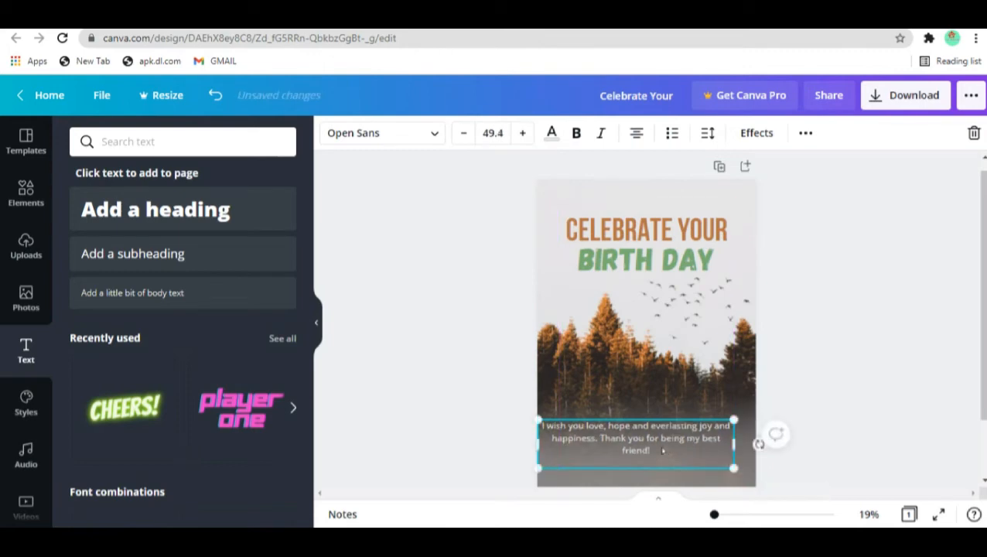
pyautogui.moveTo(672, 444); pyautogui.dragTo(687, 451)
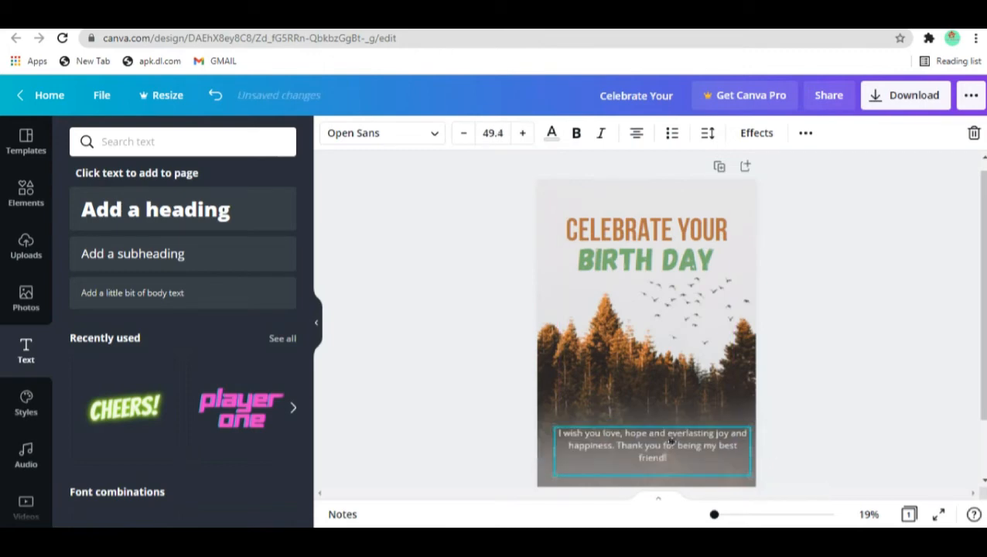
pyautogui.click(787, 436)
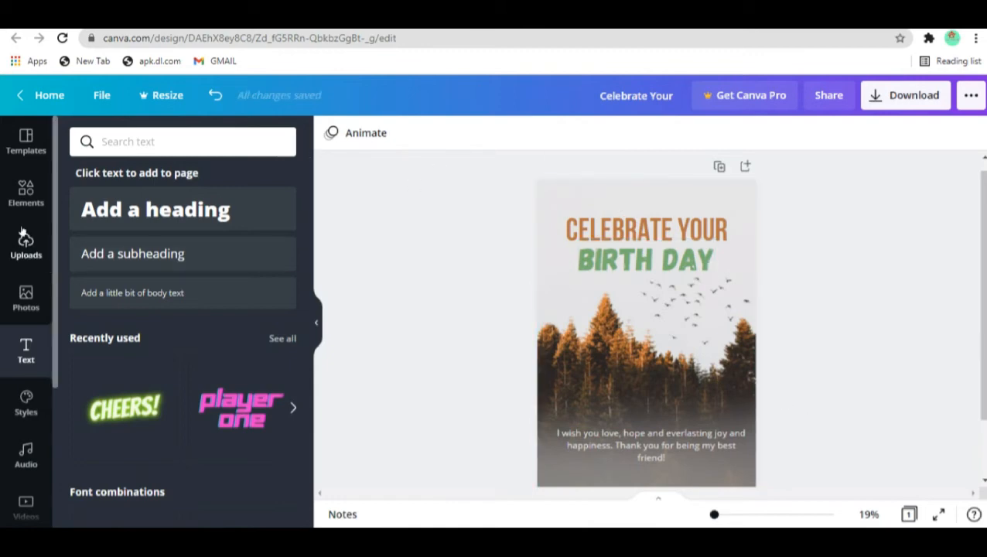
pyautogui.click(24, 195)
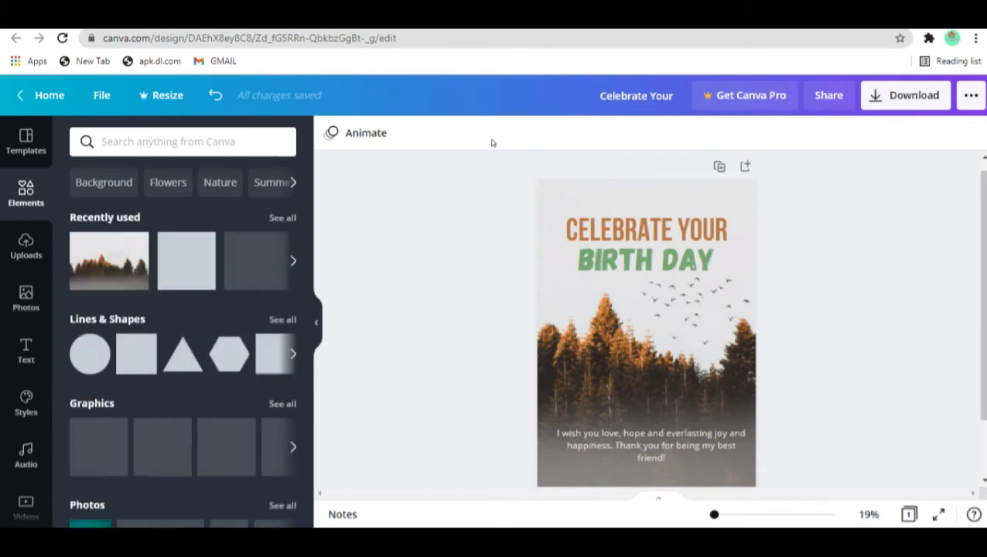
pyautogui.click(121, 346)
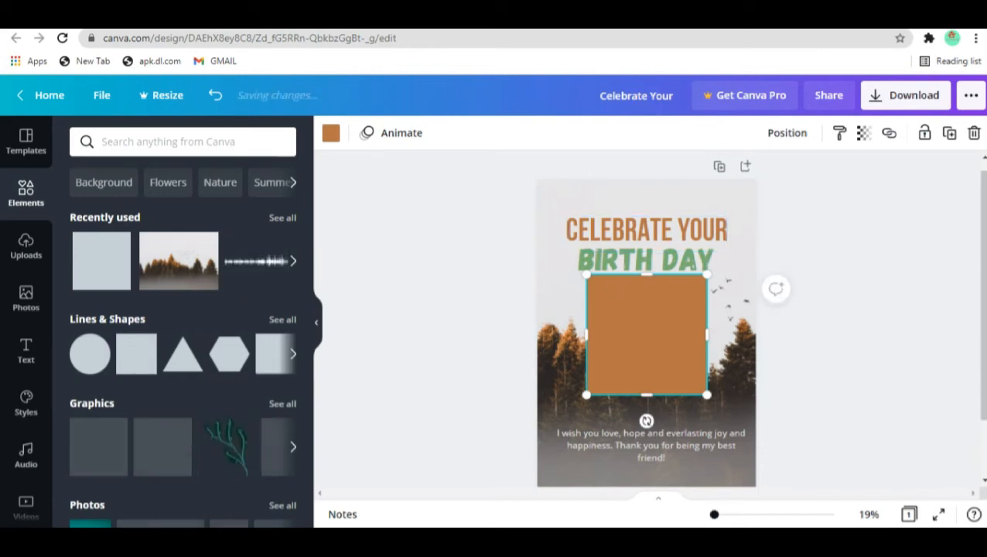
pyautogui.click(974, 132)
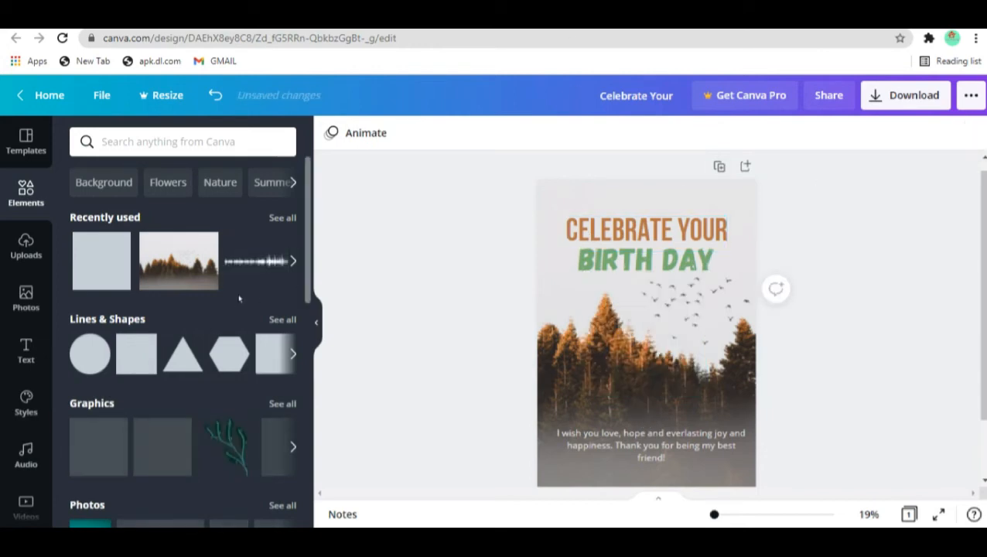
# Step: Add the square shape with a rounded lower end, shrink it to a small tab and hang it from the poster's upper-left corner
pyautogui.click(283, 319)
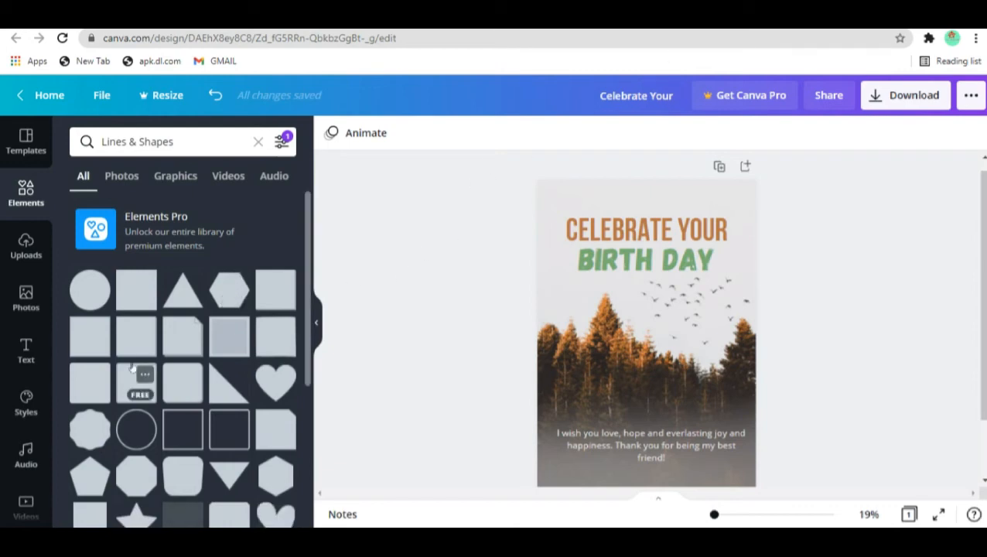
pyautogui.scroll(-4, 131, 369)
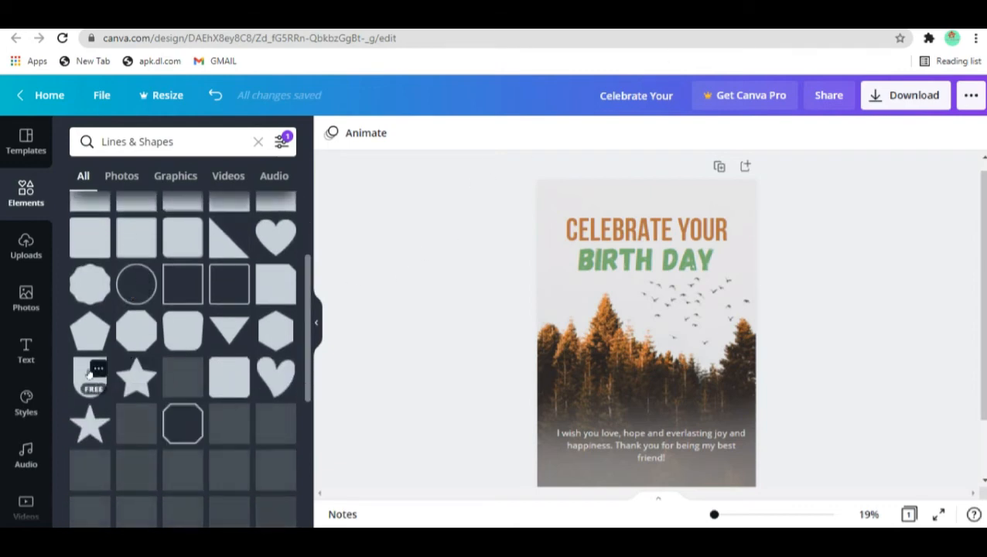
pyautogui.click(89, 375)
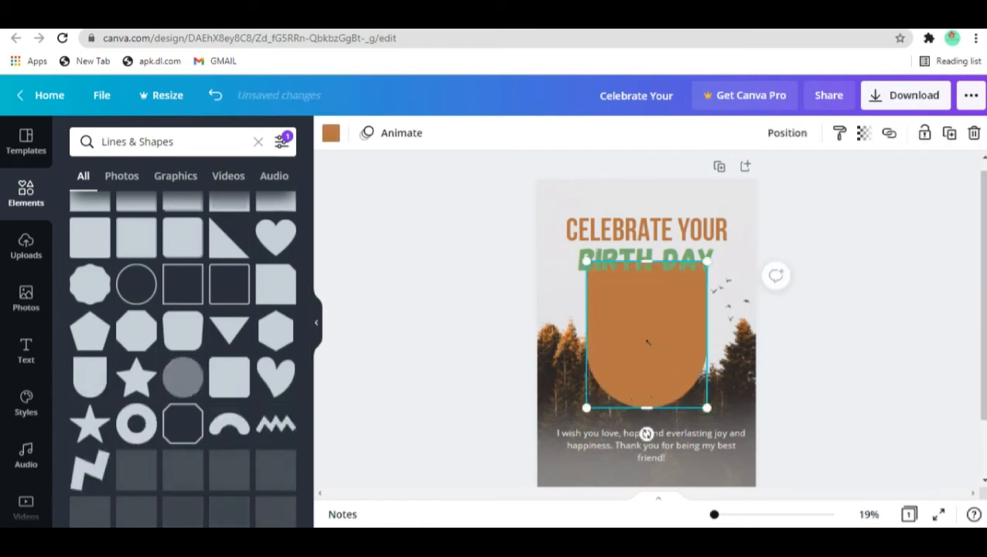
pyautogui.moveTo(706, 407); pyautogui.dragTo(620, 301)
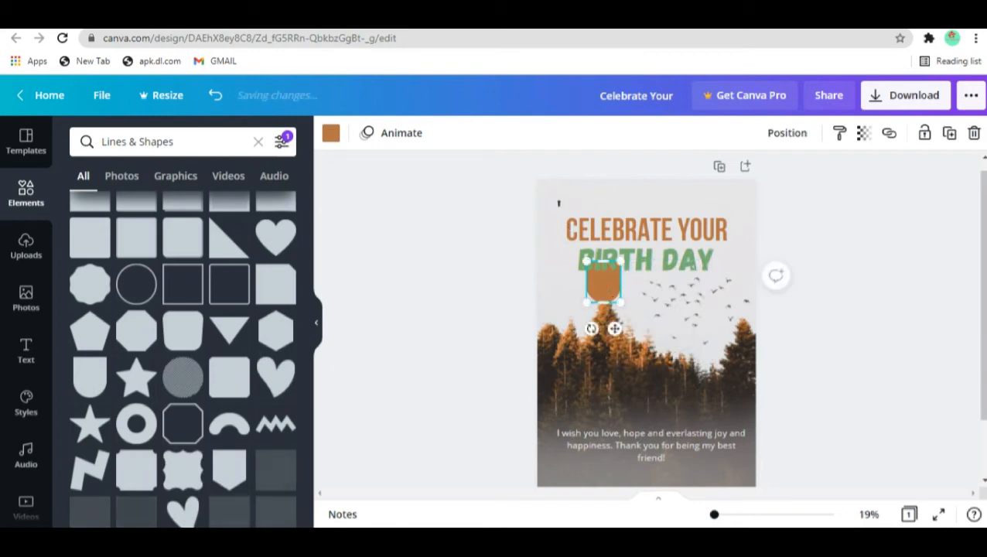
pyautogui.moveTo(551, 187); pyautogui.dragTo(560, 195)
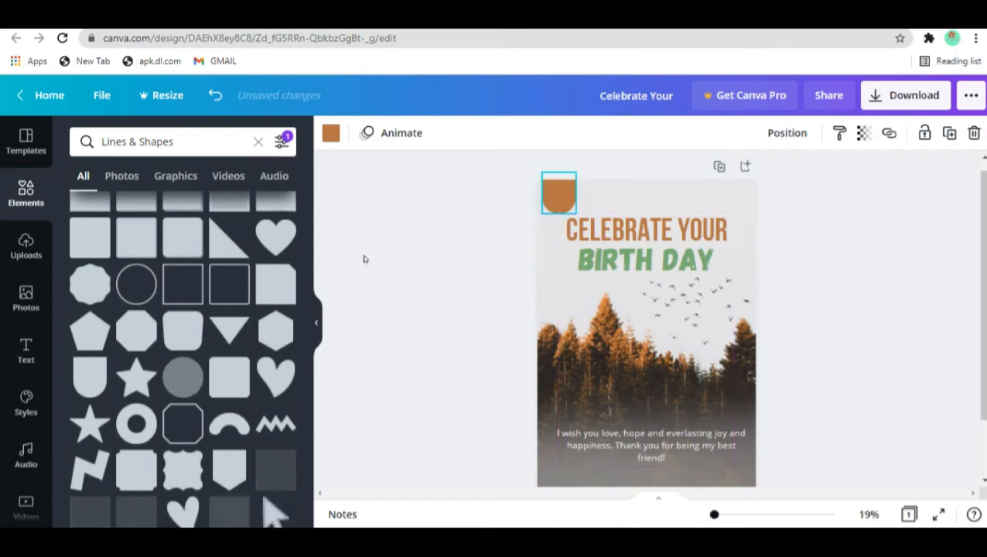
pyautogui.click(387, 257)
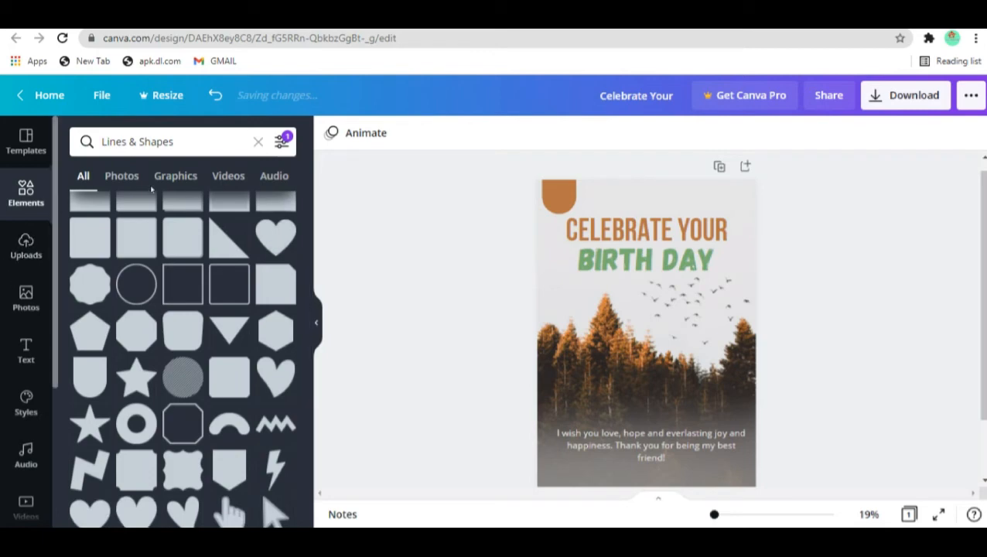
# Step: Search the elements library for "lamp"
pyautogui.click(255, 140)
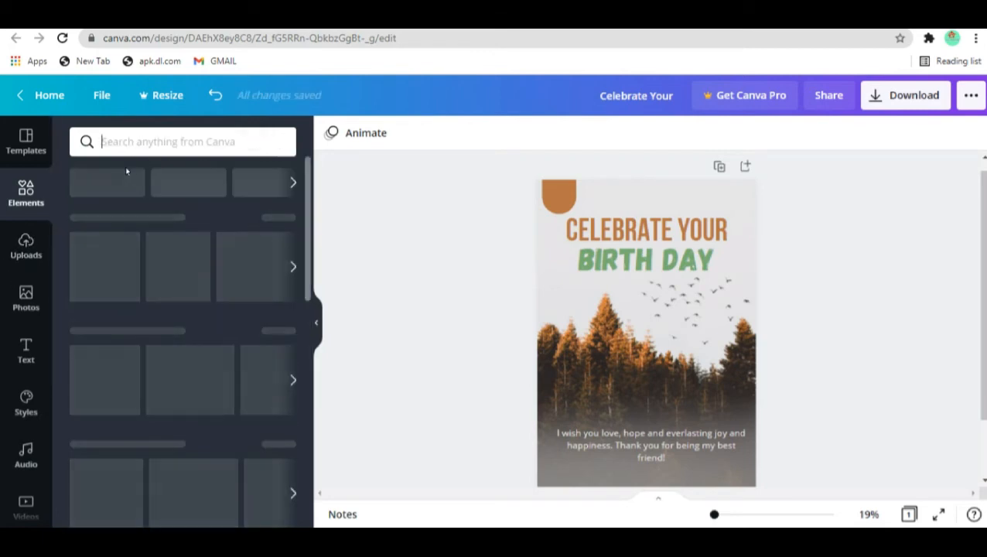
pyautogui.write('lamp')
pyautogui.press('Return')
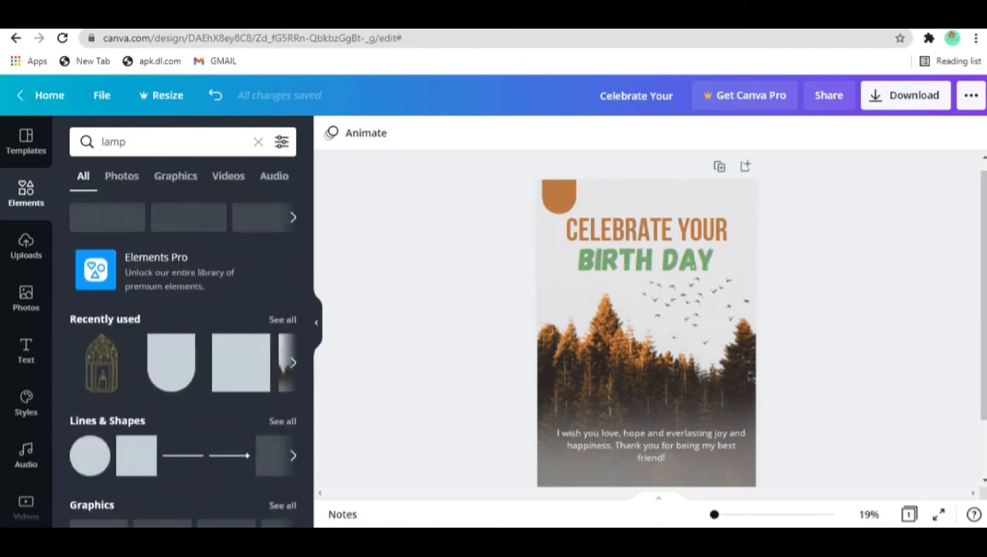
pyautogui.click(158, 142)
pyautogui.press('Return')
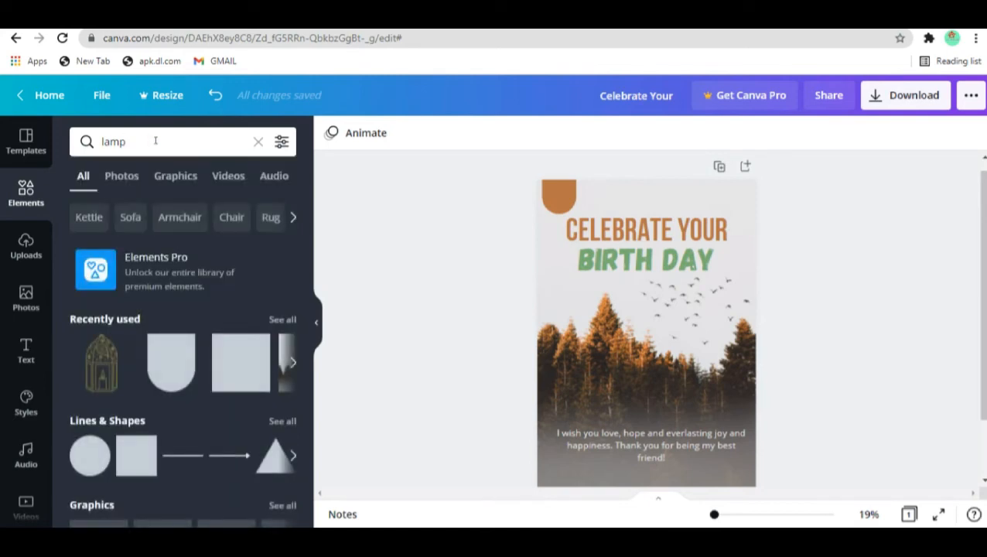
# Step: Rerun the "lamp" search and look through its results for a lantern graphic suited to the corner tab
pyautogui.scroll(-3, 182, 283)
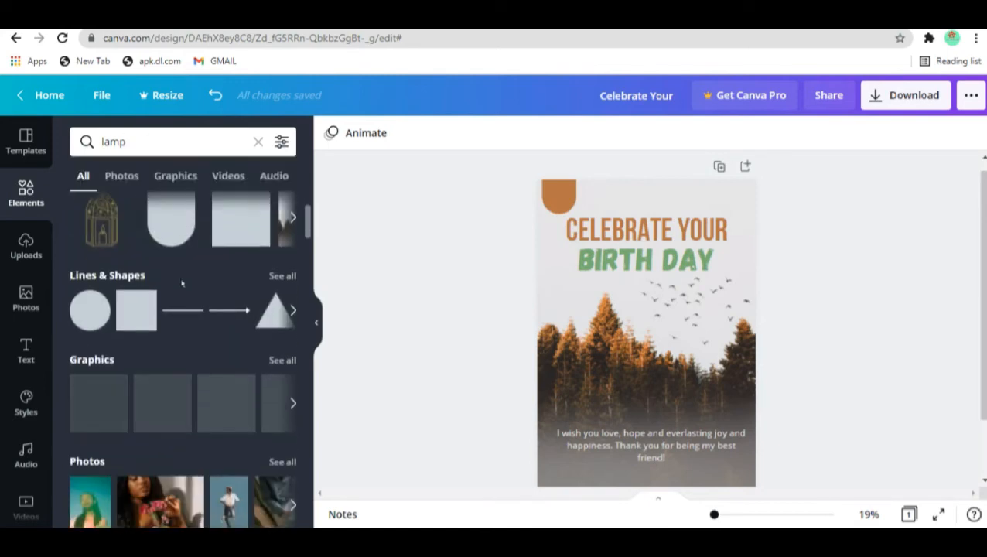
pyautogui.scroll(3, 181, 283)
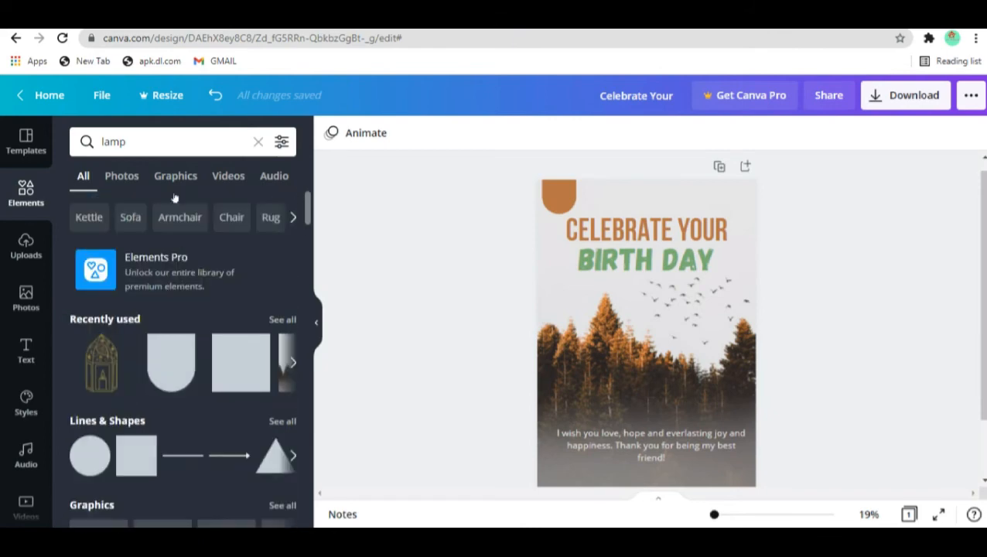
pyautogui.click(175, 140)
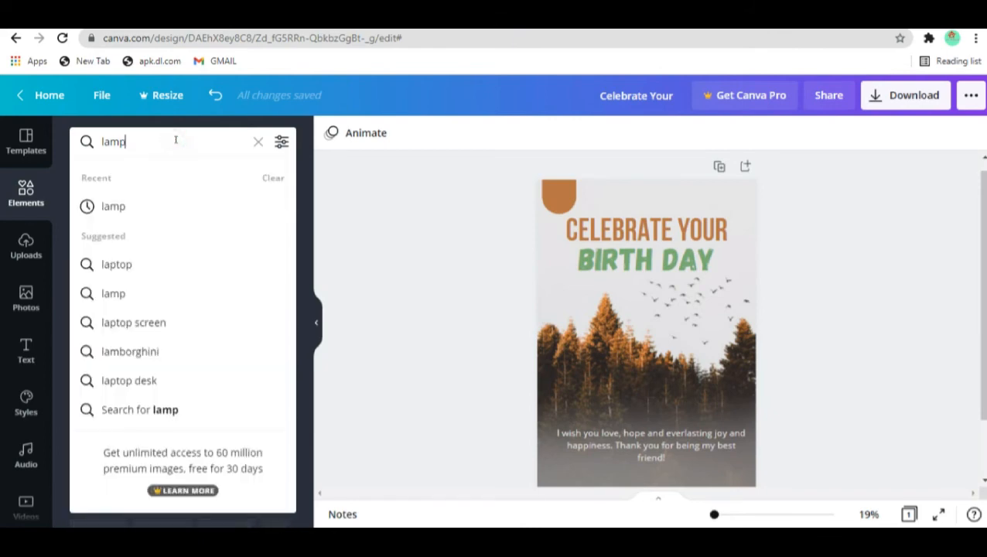
pyautogui.press('Return')
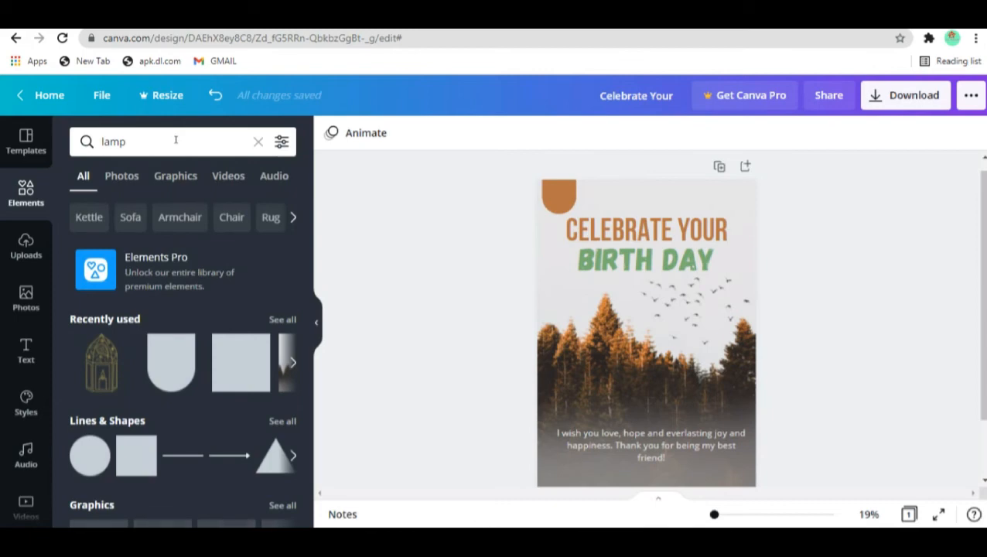
pyautogui.click(175, 140)
pyautogui.press('Return')
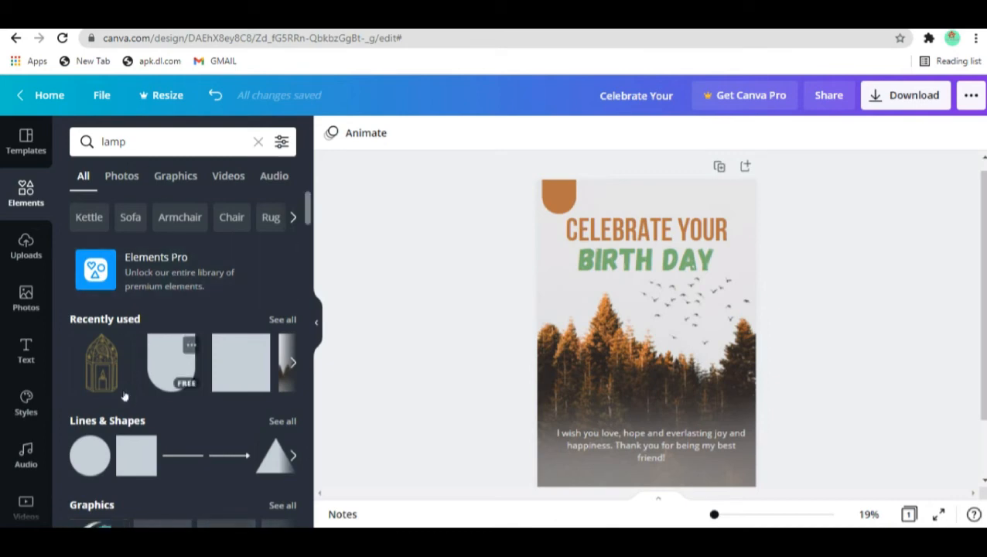
pyautogui.scroll(-1, 124, 396)
pyautogui.scroll(-1, 124, 396)
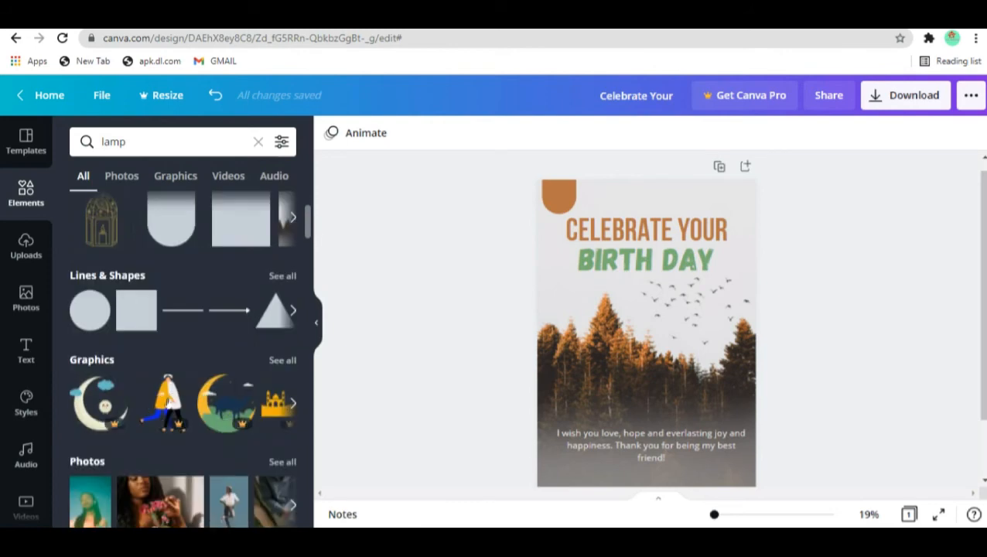
pyautogui.scroll(2, 151, 389)
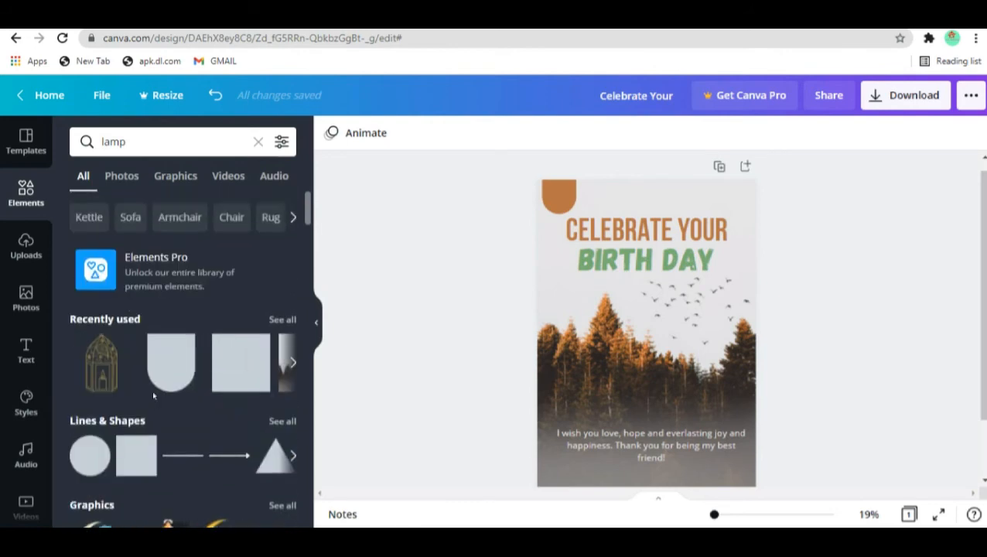
pyautogui.click(163, 139)
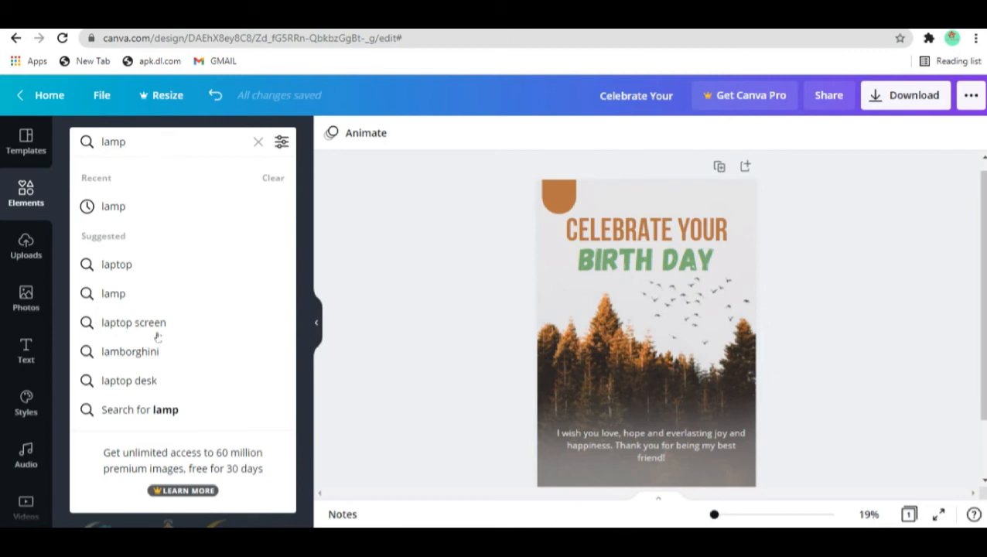
pyautogui.click(158, 409)
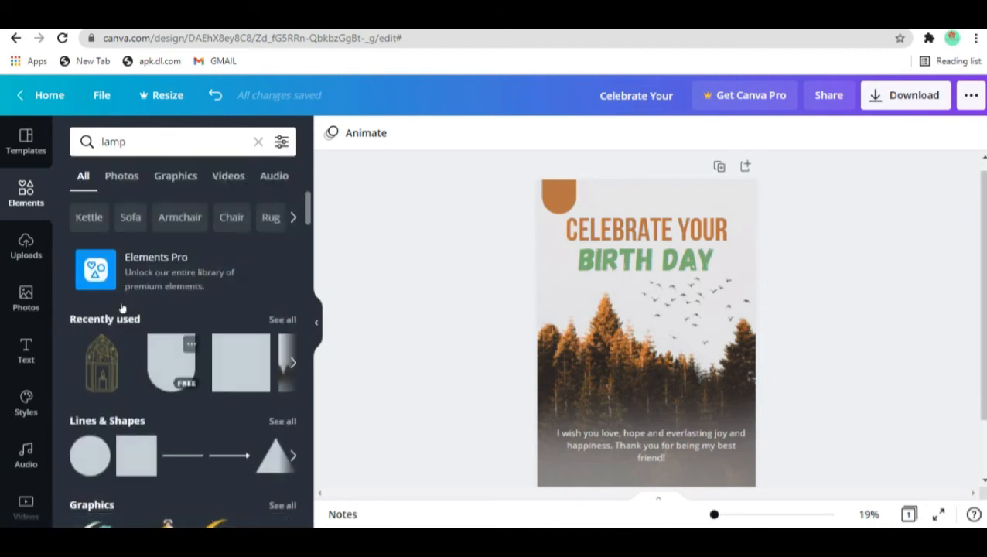
pyautogui.scroll(-5, 179, 261)
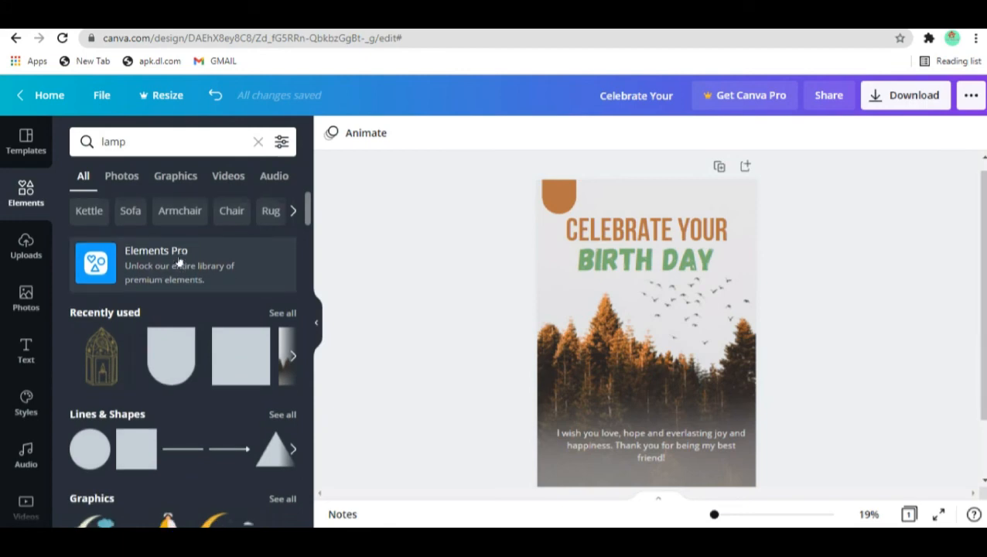
pyautogui.scroll(5, 180, 261)
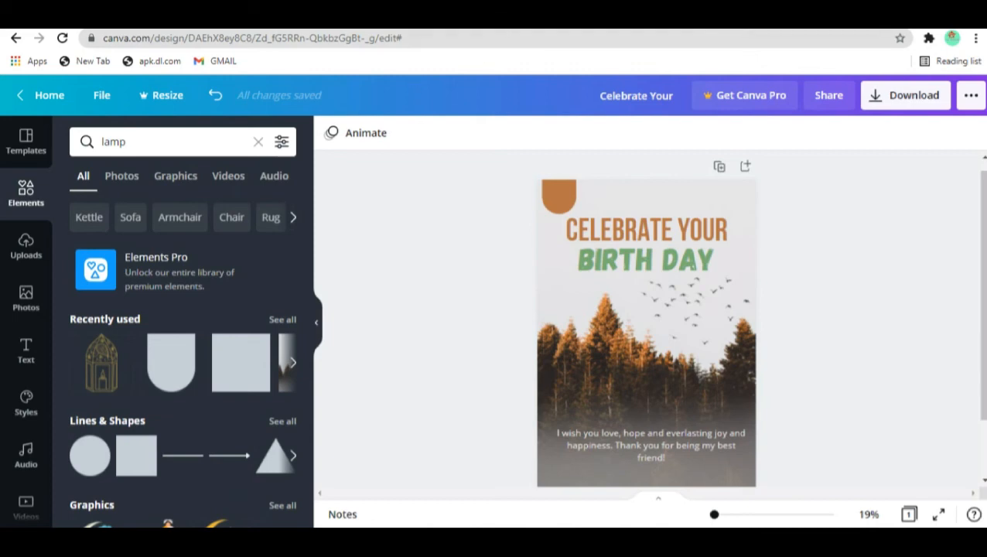
pyautogui.hotkey('ctrl', 'z')
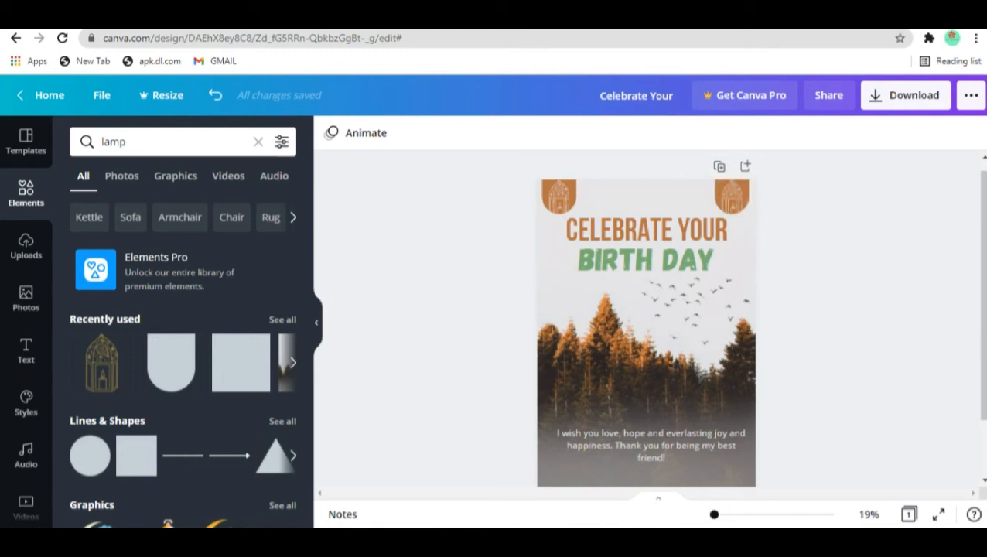
# Step: Clear the lamp search and search the elements library for "flower"
pyautogui.click(258, 141)
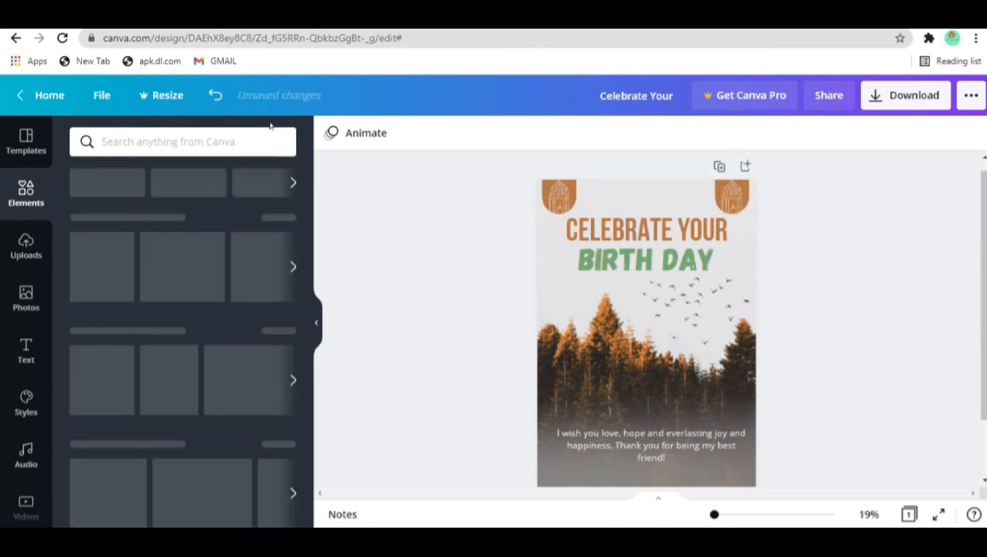
pyautogui.click(198, 141)
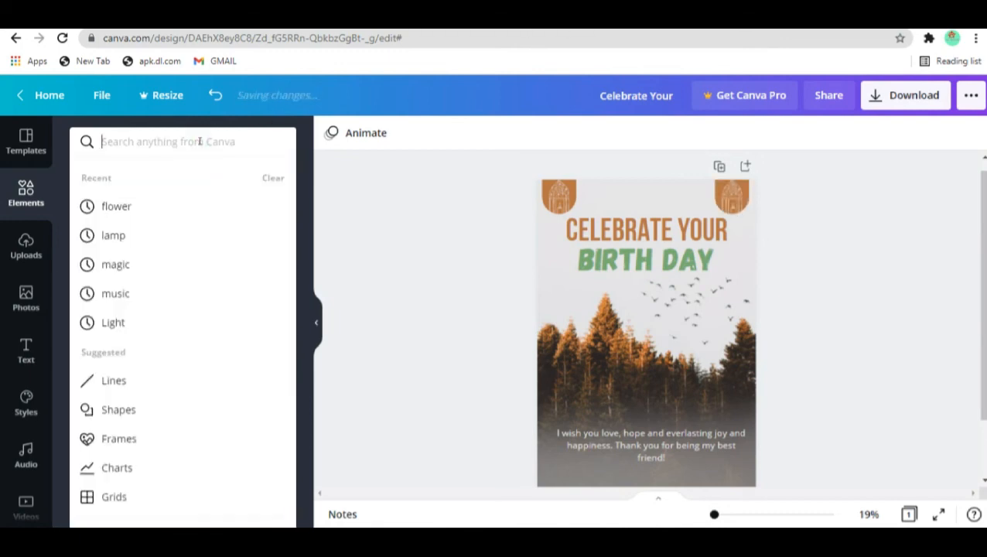
pyautogui.write('fl')
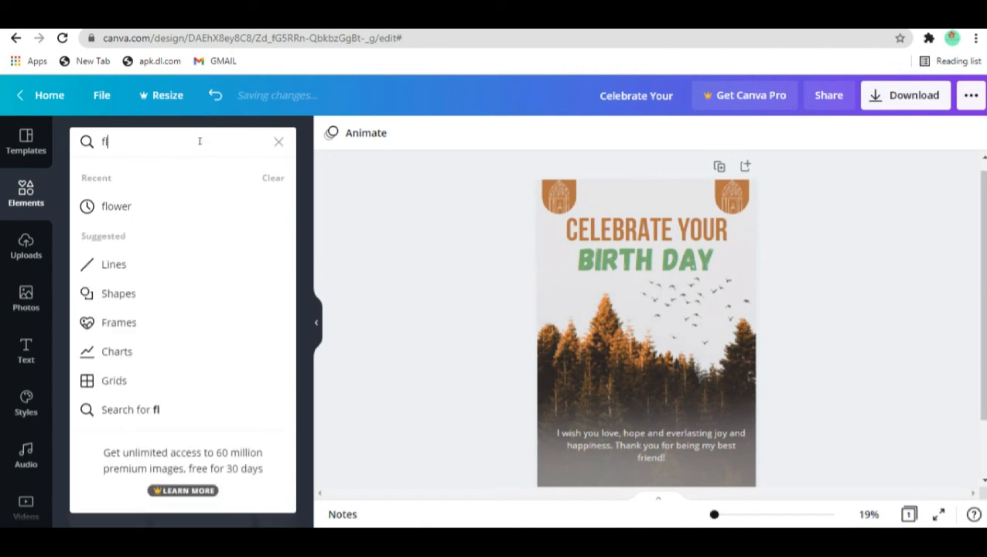
pyautogui.write('ower')
pyautogui.press('Return')
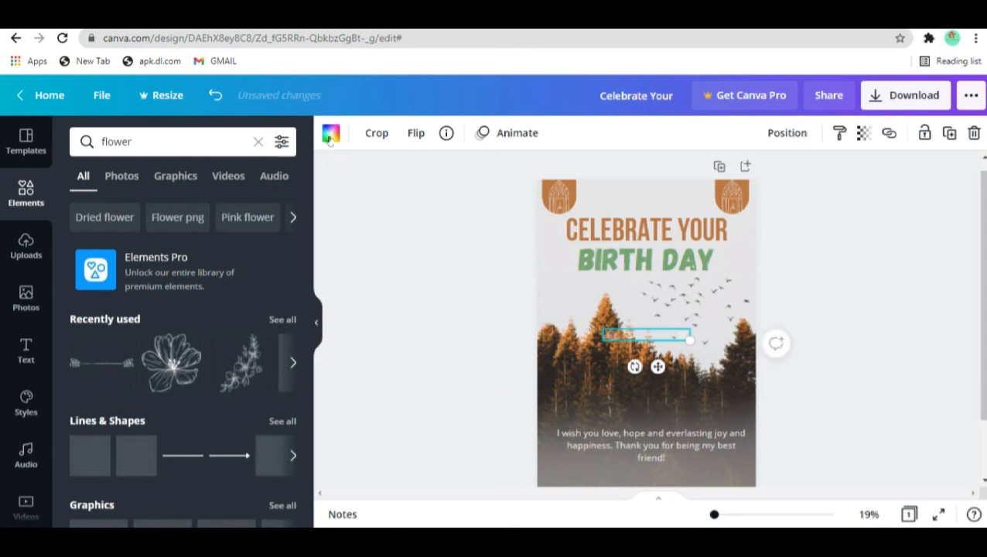
# Step: Recolour the floral divider line to the document's green, centre it just beneath the "BIRTH DAY" heading and enlarge it slightly
pyautogui.click(330, 134)
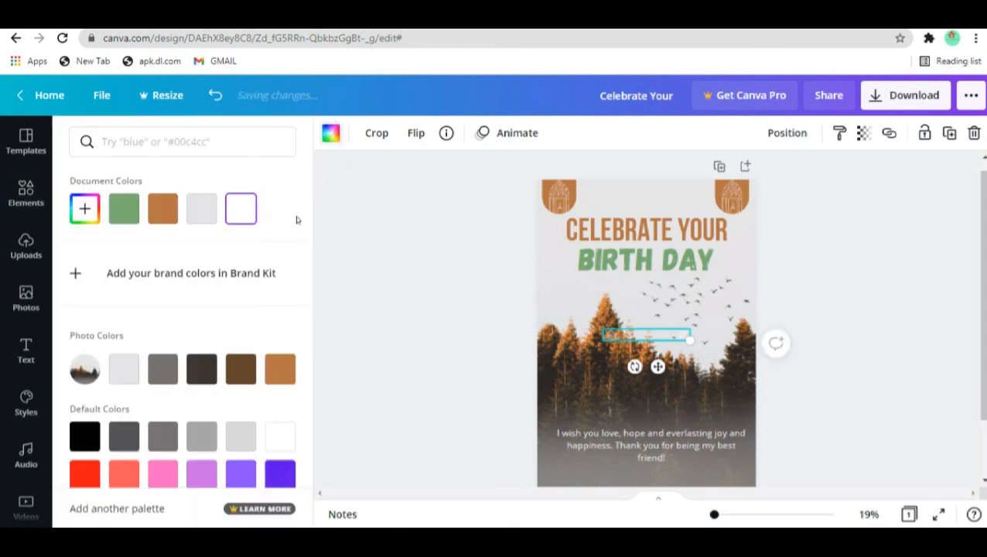
pyautogui.click(125, 211)
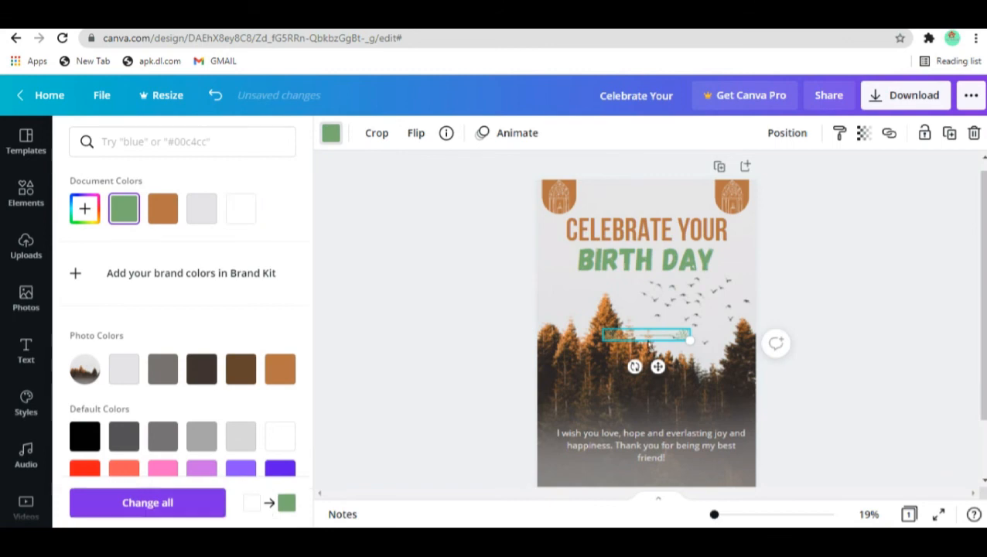
pyautogui.moveTo(647, 335); pyautogui.dragTo(645, 275)
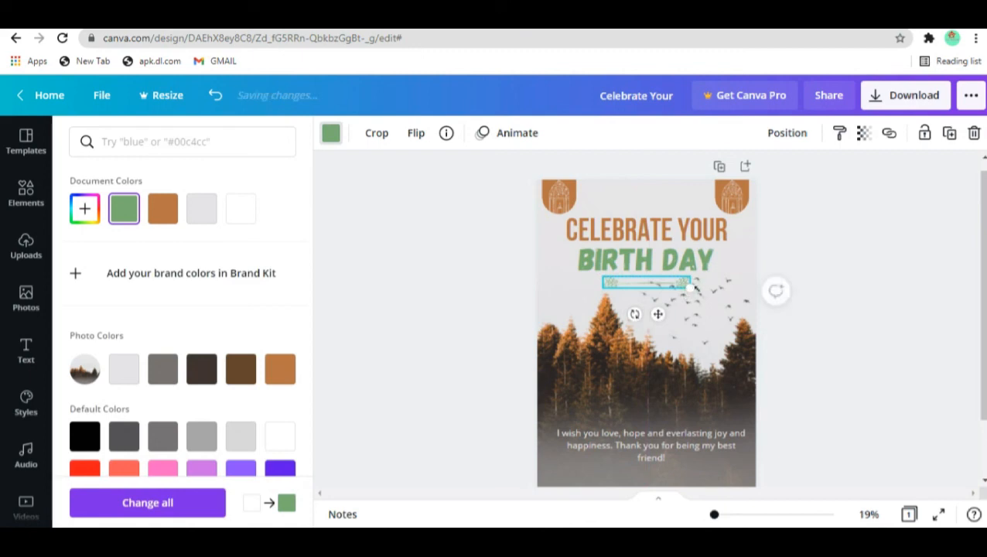
pyautogui.moveTo(695, 287); pyautogui.dragTo(655, 283)
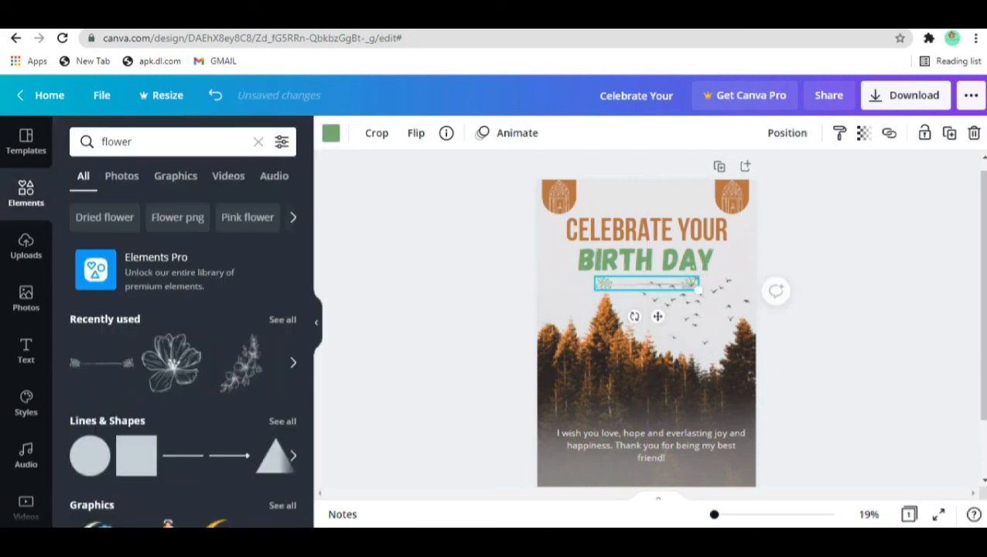
pyautogui.click(687, 153)
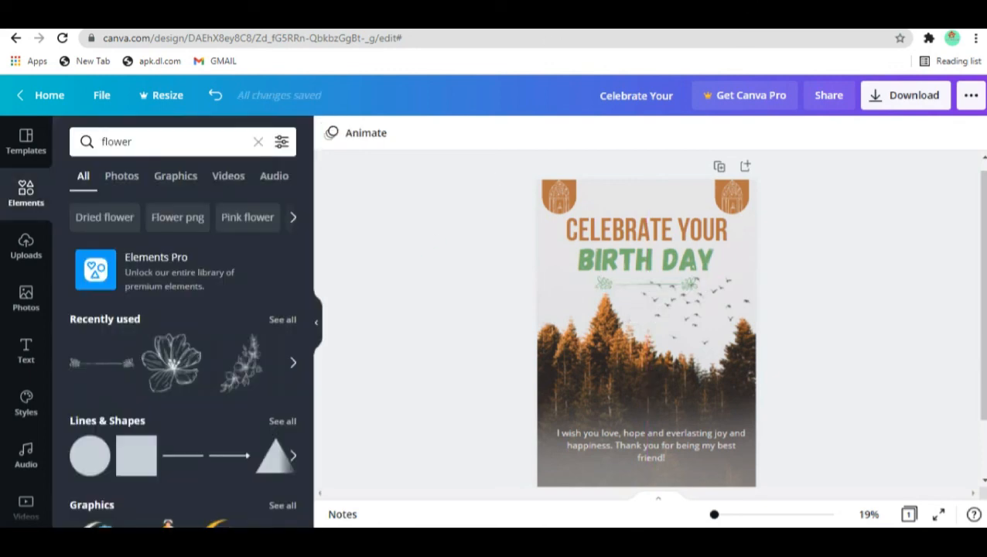
# Step: Duplicate the green floral divider, enlarge the copy to about 29.6 × 3.9 and centre it beneath the greeting message
pyautogui.click(660, 284)
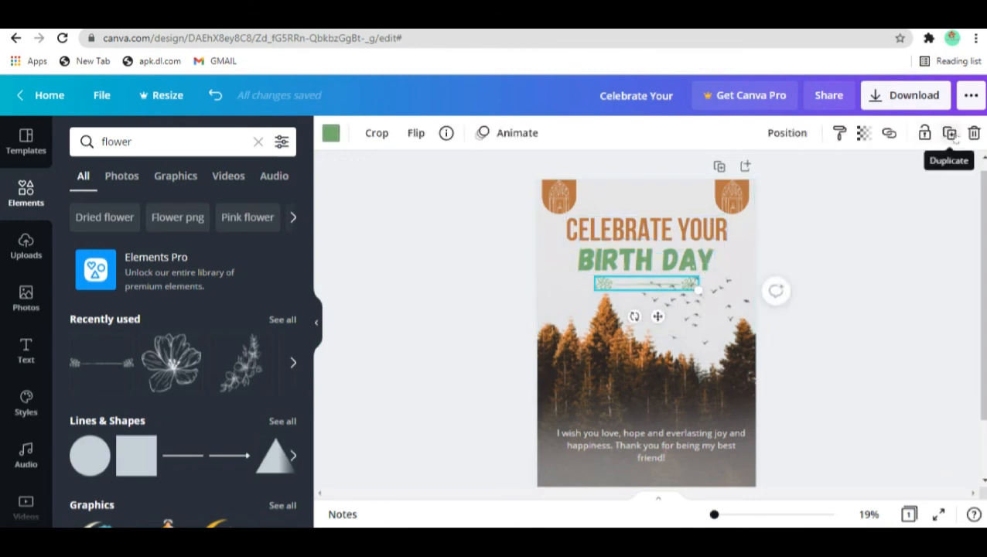
pyautogui.click(952, 135)
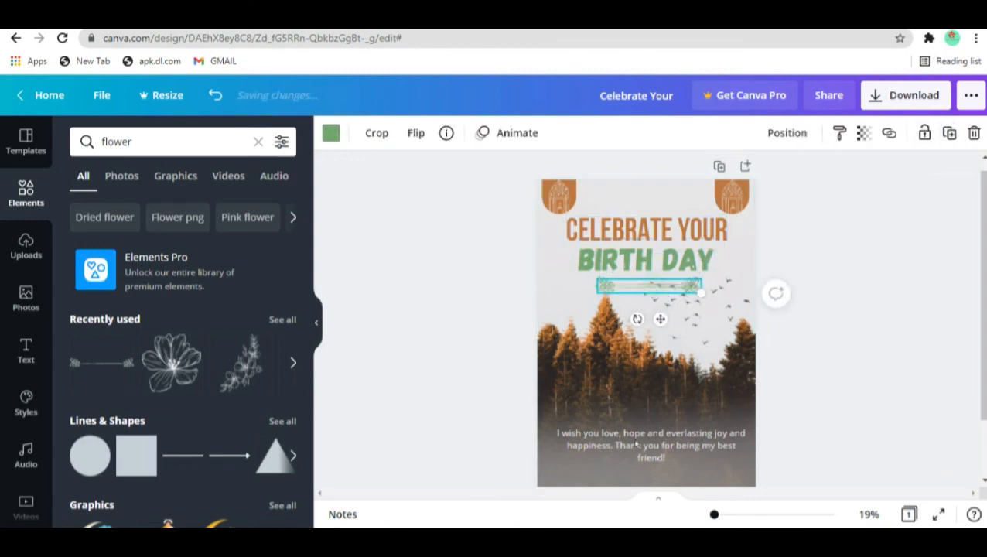
pyautogui.moveTo(670, 285); pyautogui.dragTo(749, 492)
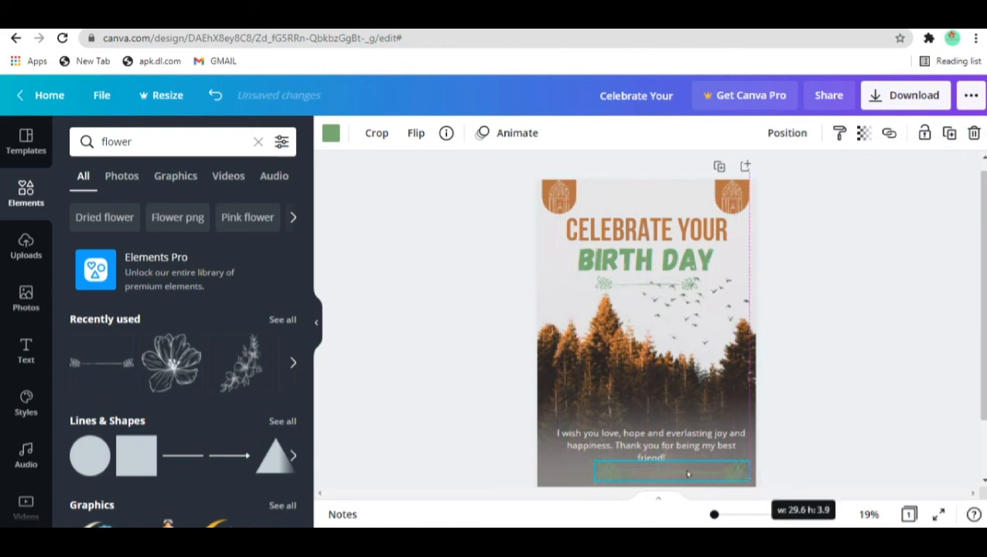
pyautogui.moveTo(688, 472); pyautogui.dragTo(667, 468)
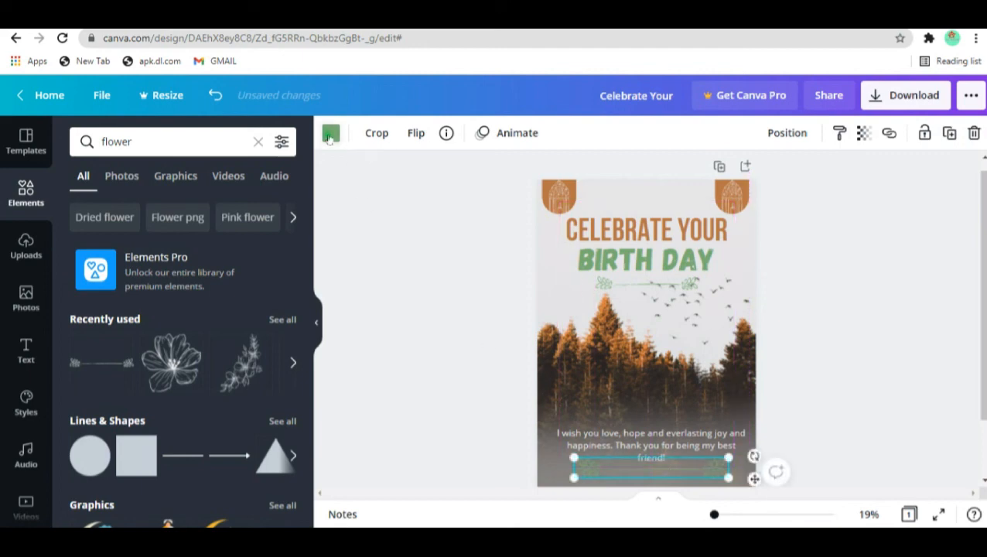
# Step: Recolour the floral divider under the greeting message to the light grey default colour
pyautogui.click(331, 133)
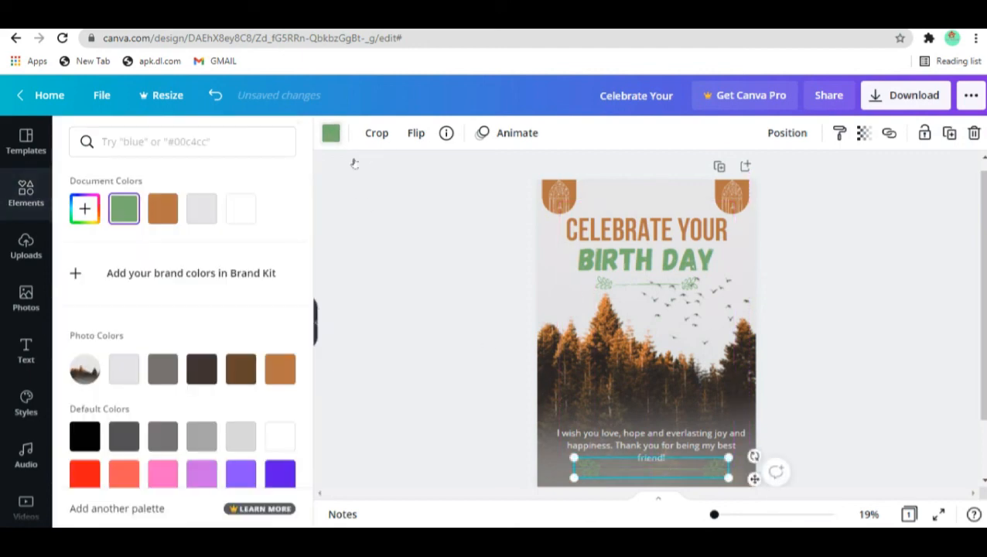
pyautogui.click(240, 435)
pyautogui.click(399, 346)
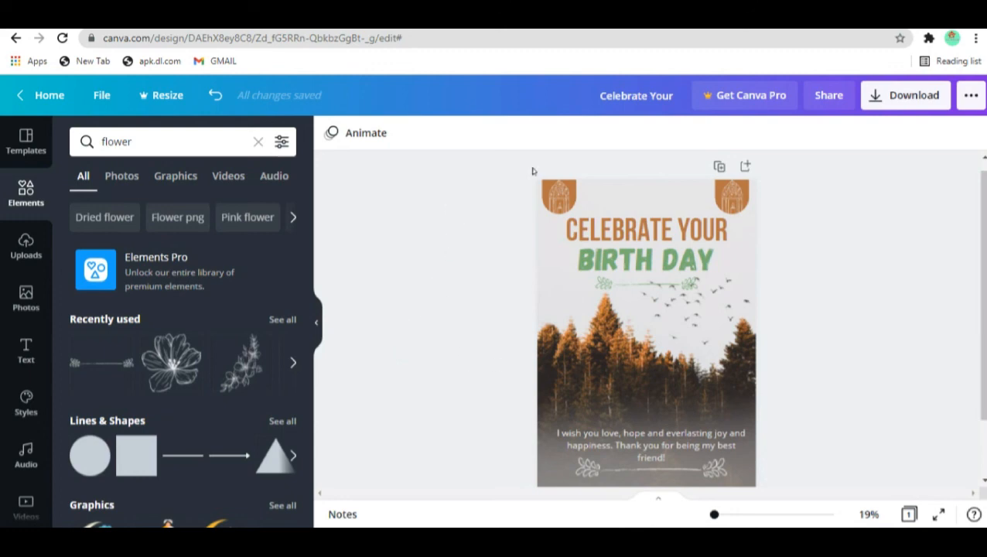
# Step: Download the finished poster as a PNG file
pyautogui.click(884, 99)
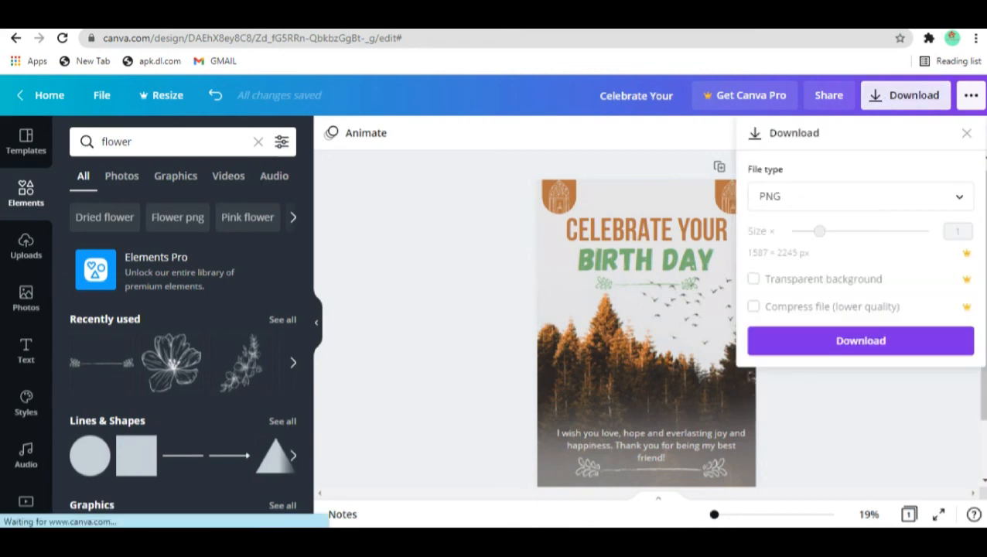
pyautogui.click(767, 344)
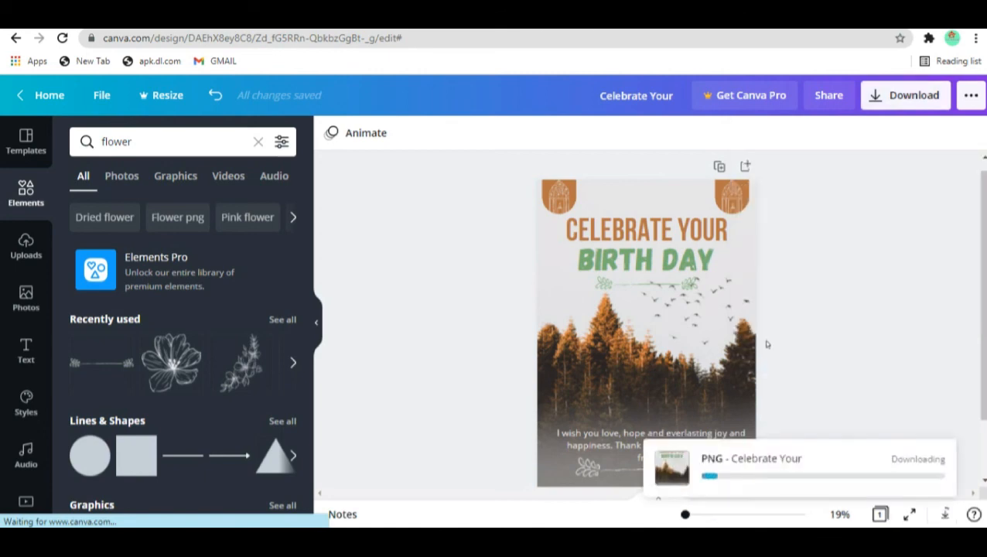